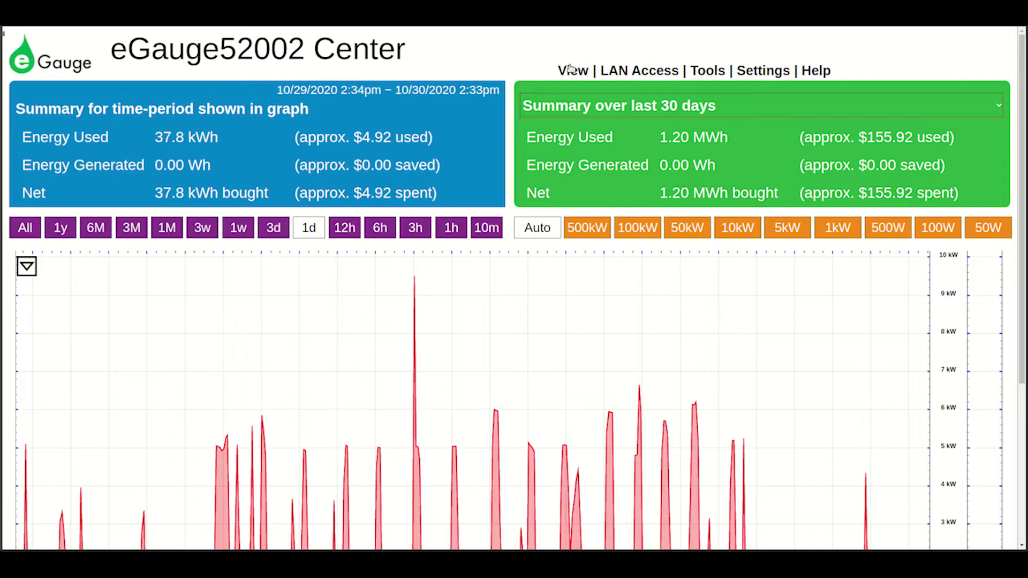
Switch to the mobile-friendly interface and open the main menu to reach View > Dashboard.
mouse_move(571, 70)
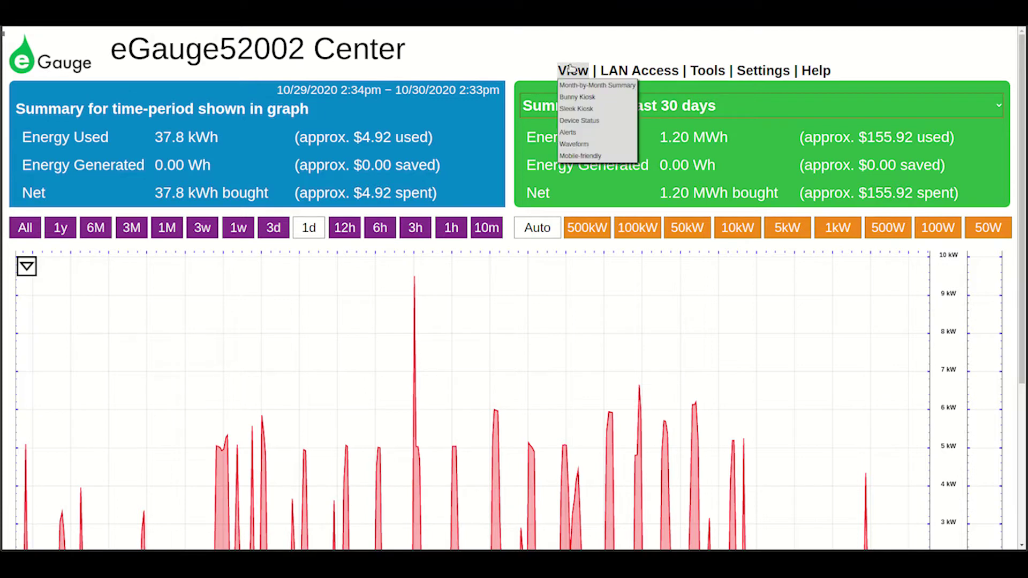
left_click(589, 156)
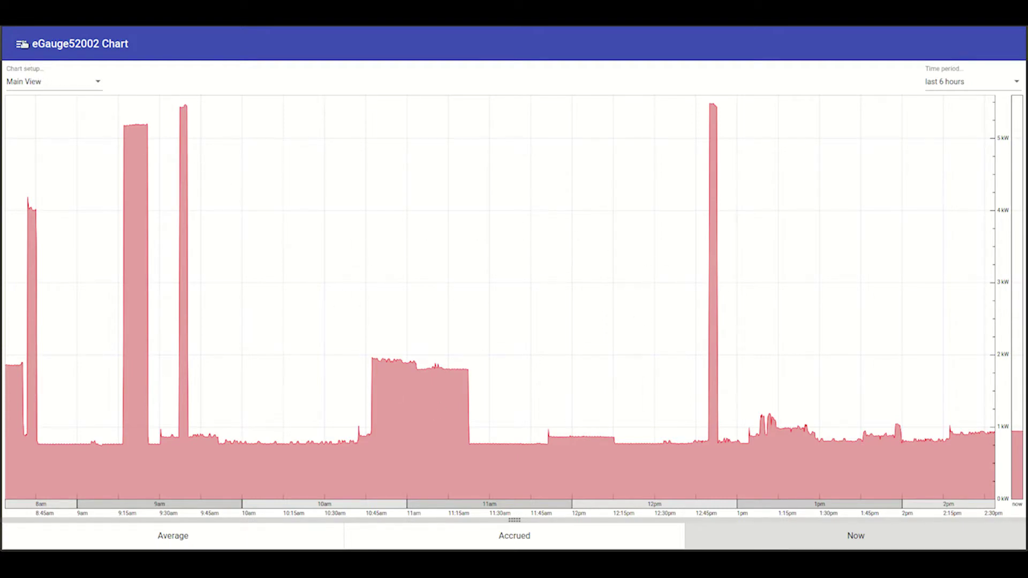
left_click(22, 44)
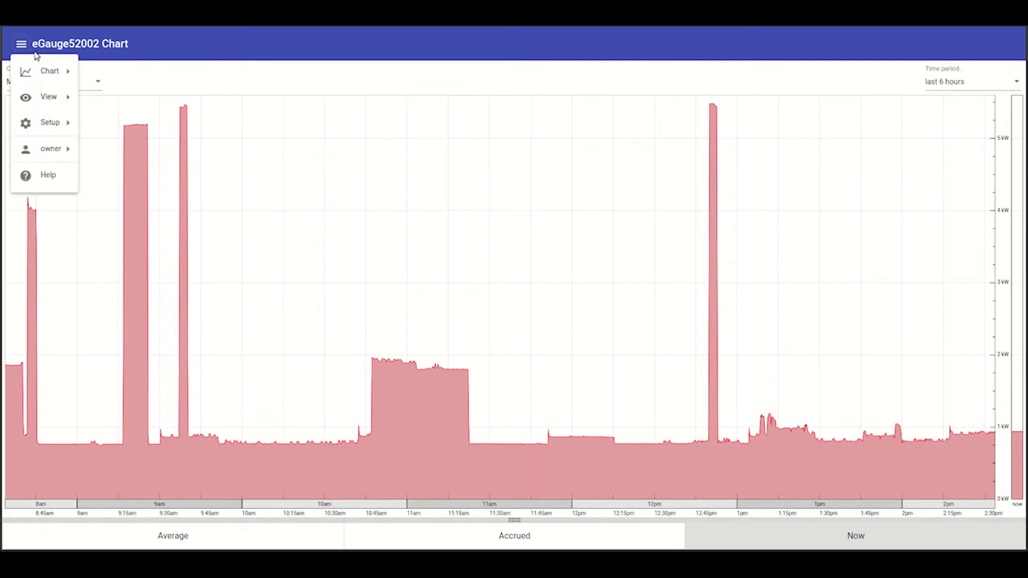
mouse_move(49, 100)
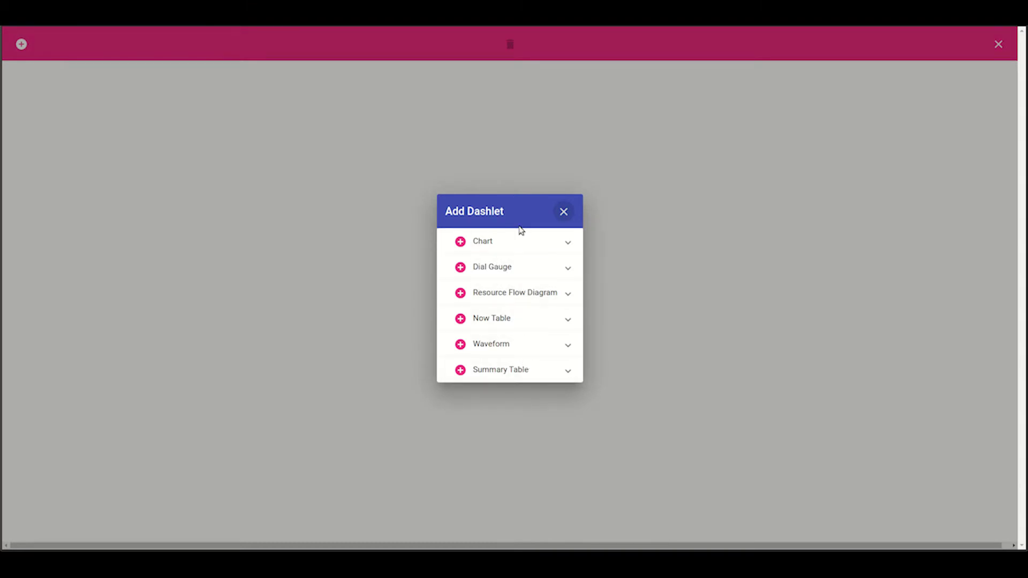
Add a Chart dashlet on the right and stretch it taller to reveal the 24-hour graph.
left_click(552, 249)
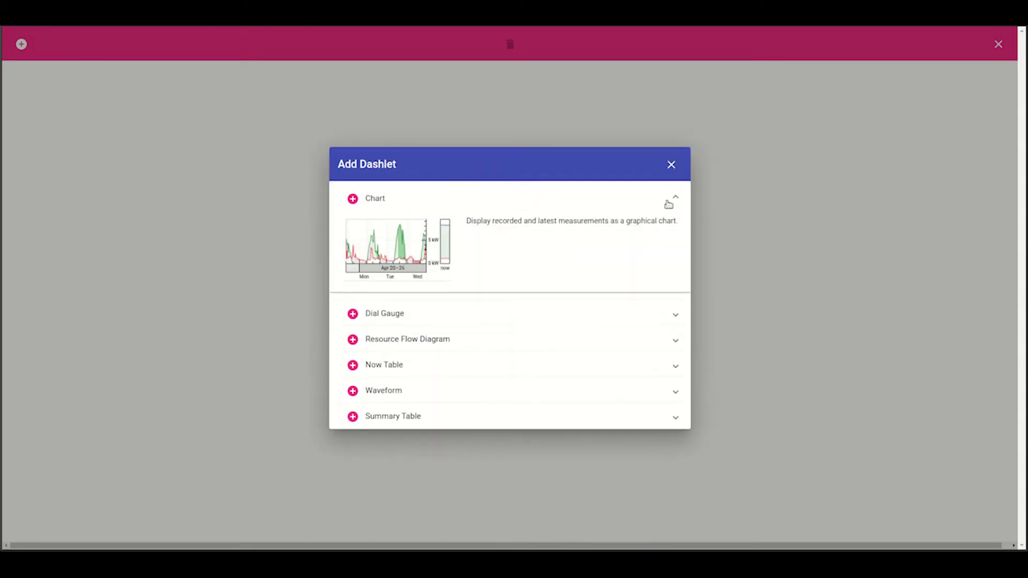
left_click(672, 321)
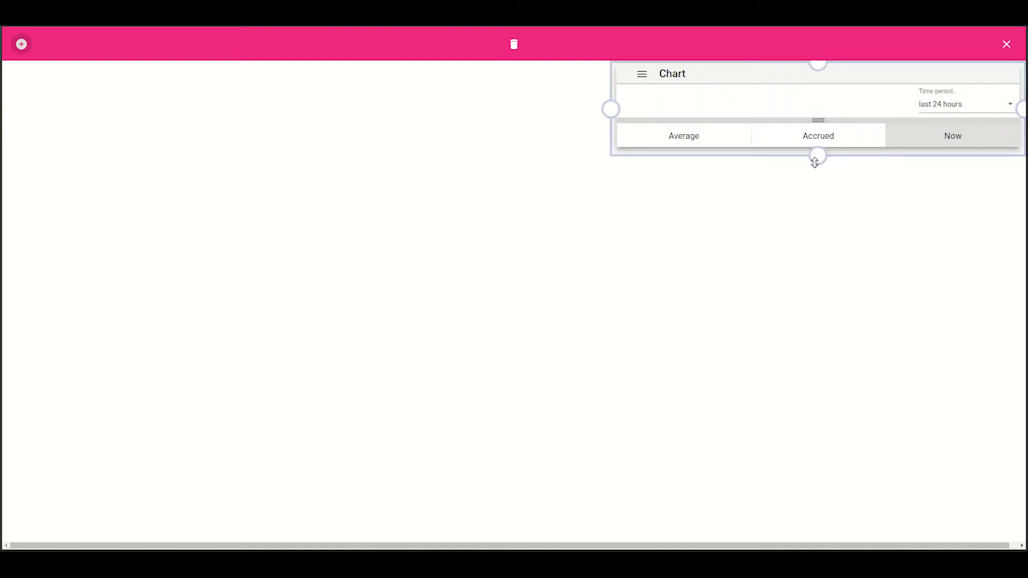
left_click_drag(814, 162, 843, 416)
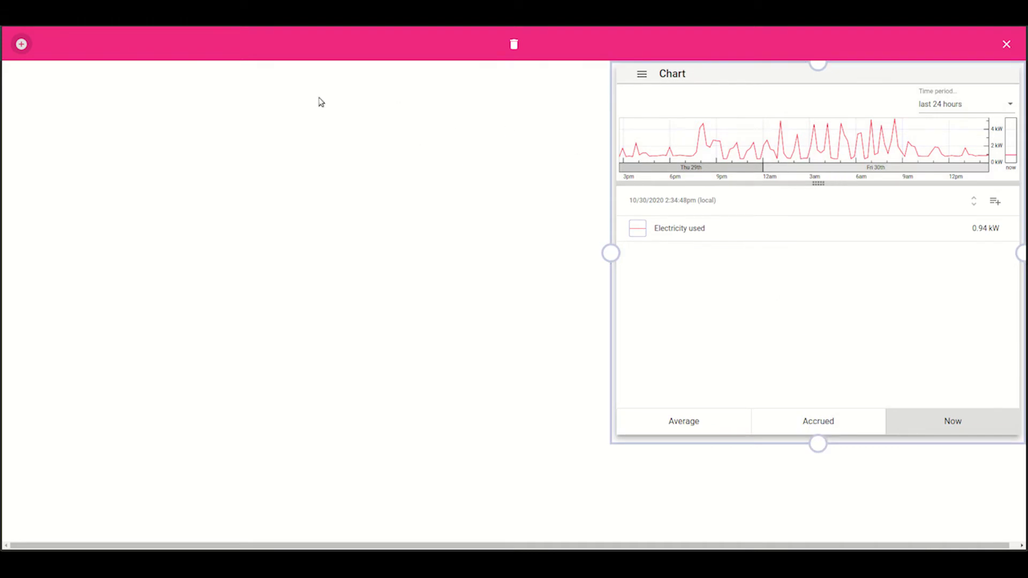
Add a Usage dial gauge and position it at the top left.
left_click(21, 44)
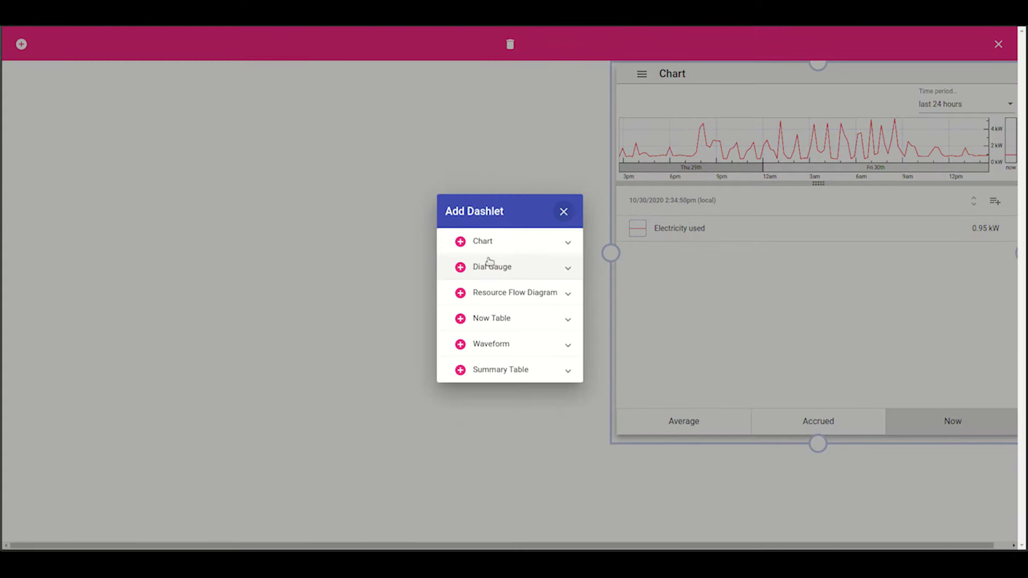
left_click(460, 268)
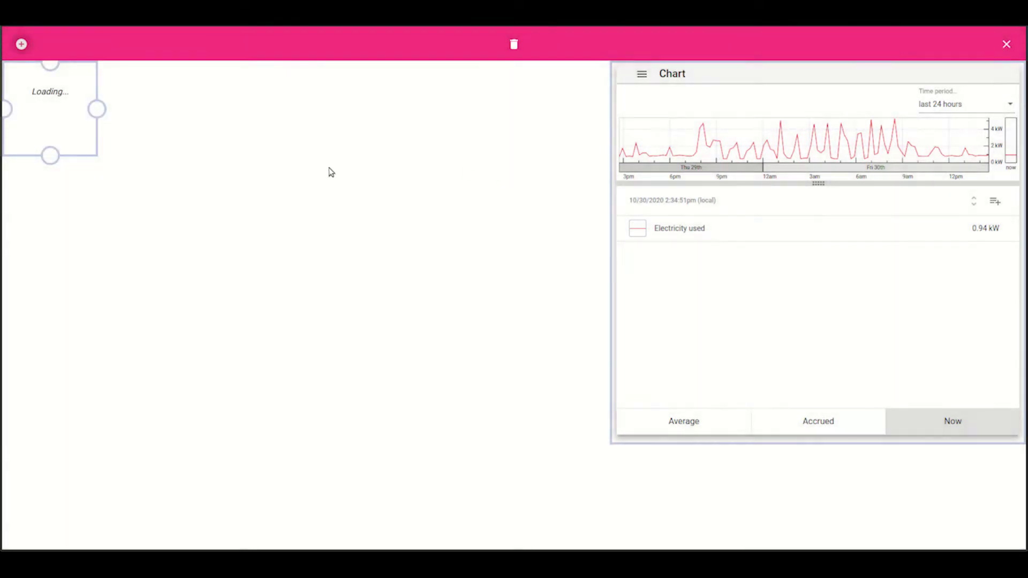
mouse_move(46, 104)
left_mouse_down()
mouse_move(265, 134)
mouse_move(334, 121)
mouse_move(42, 108)
left_mouse_up()
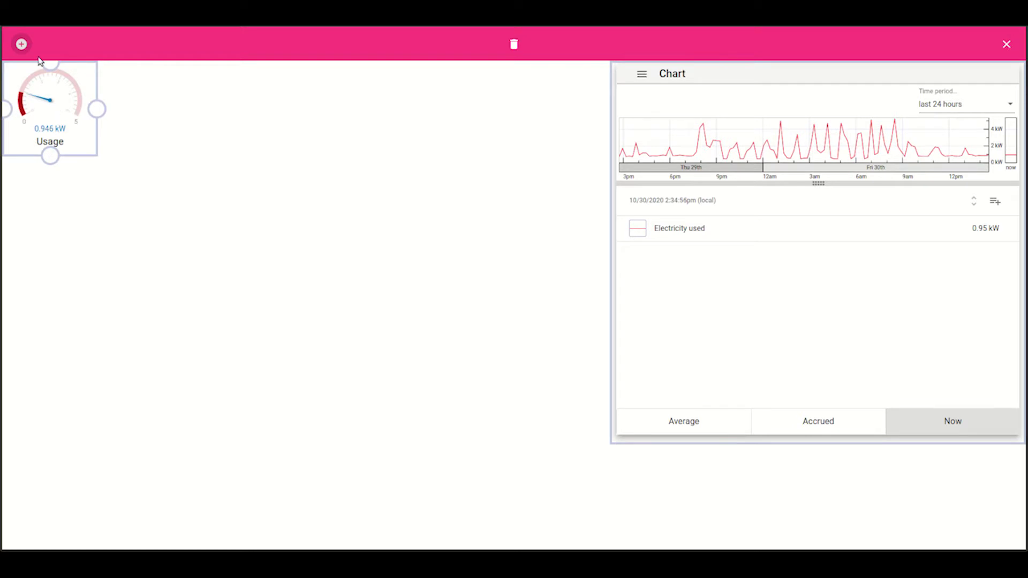
Add a second Usage dial gauge beside the first and resize it to match.
left_click(21, 44)
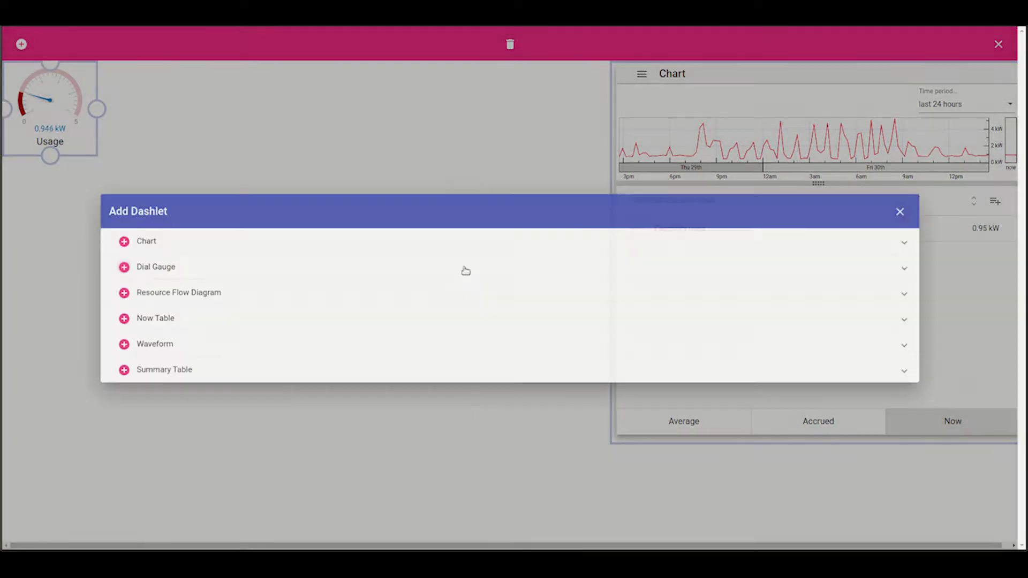
left_click(465, 271)
left_click_drag(156, 87, 145, 218)
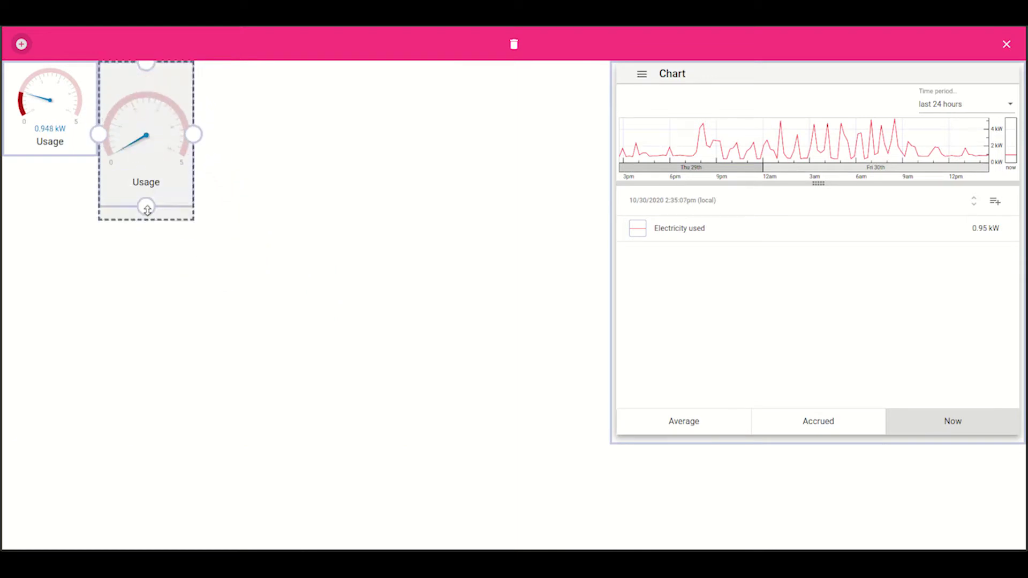
left_click_drag(202, 138, 226, 138)
left_click_drag(144, 214, 161, 157)
left_click_drag(225, 109, 194, 109)
Add a Resource Flow Diagram dashlet at the bottom left and enlarge it.
left_click(22, 43)
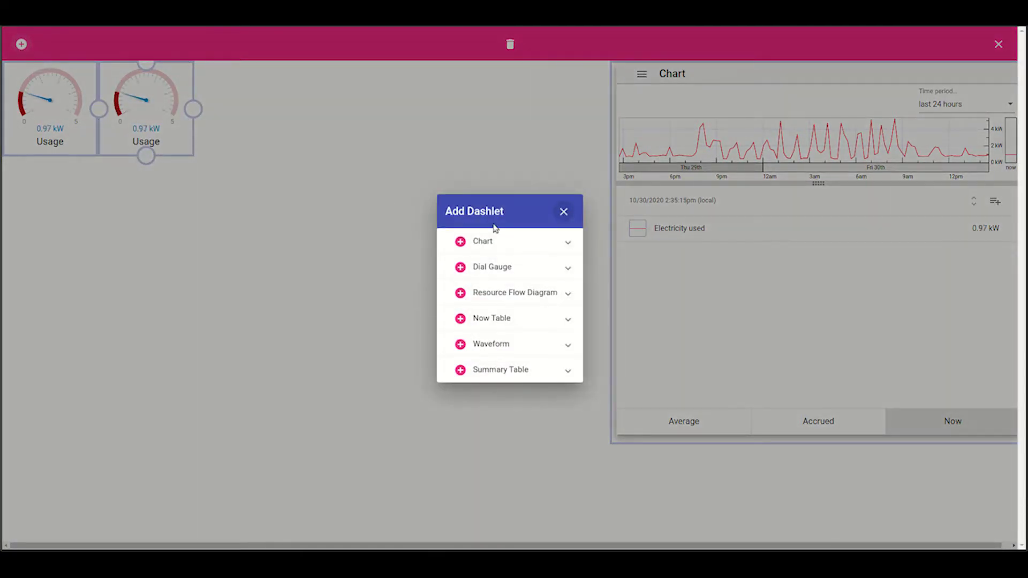
left_click(460, 293)
left_click_drag(80, 205, 448, 458)
left_click_drag(225, 413, 226, 338)
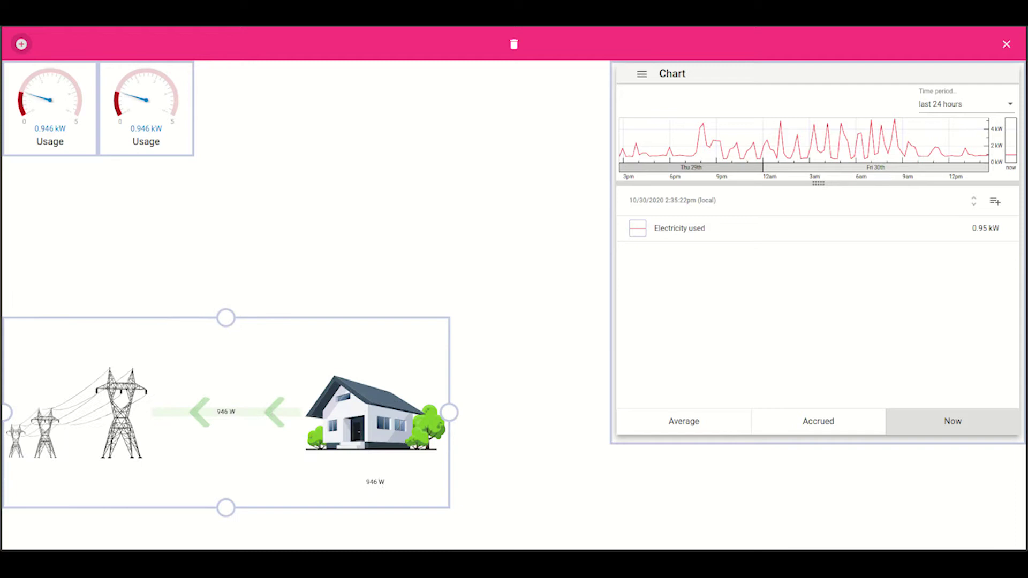
Add a Now Table dashlet and place it next to the chart.
left_click(21, 44)
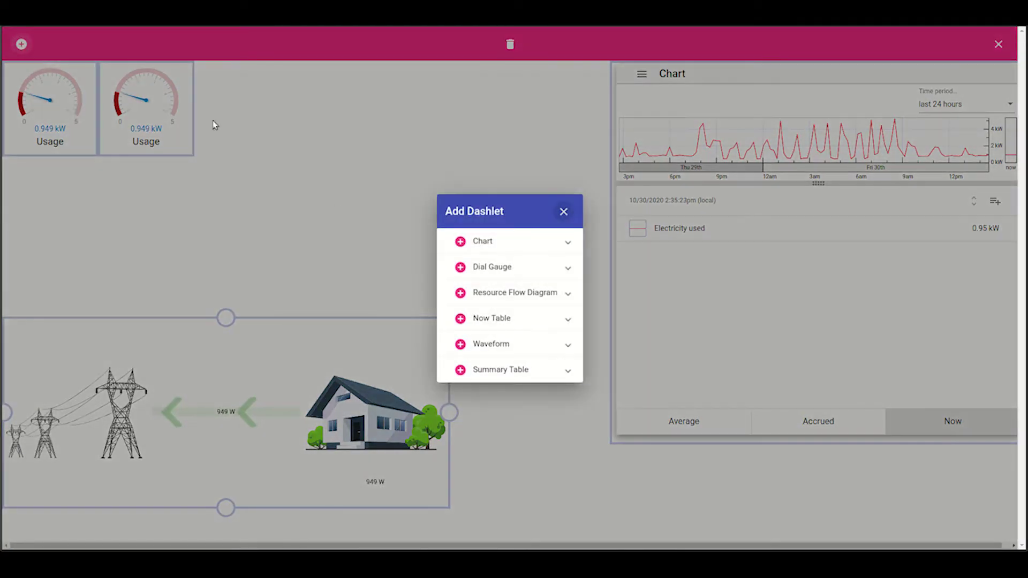
left_click(493, 321)
left_click_drag(241, 107, 561, 107)
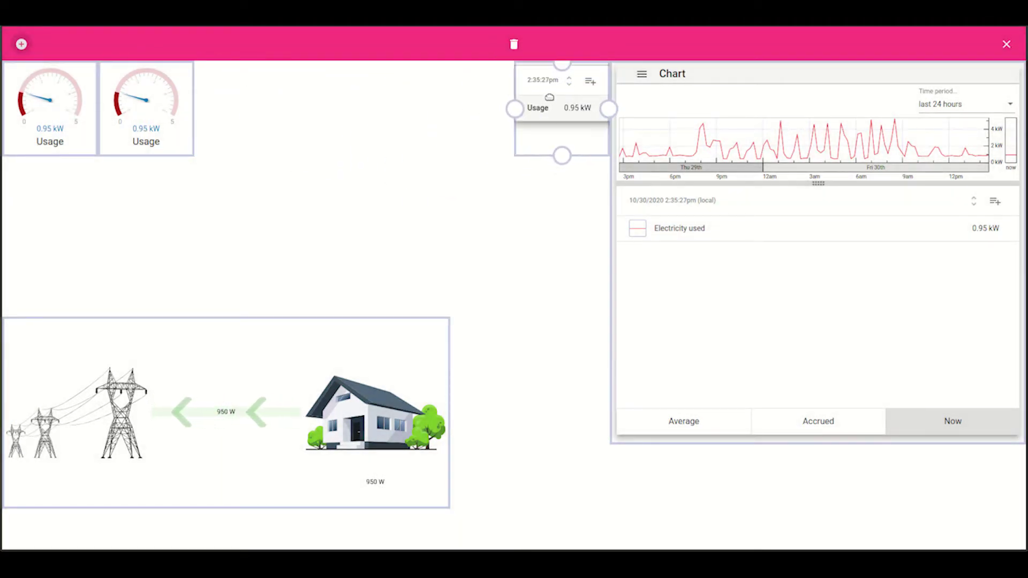
Add a taller Waveform under the gauges and shrink the flow diagram into the centre.
left_click(22, 44)
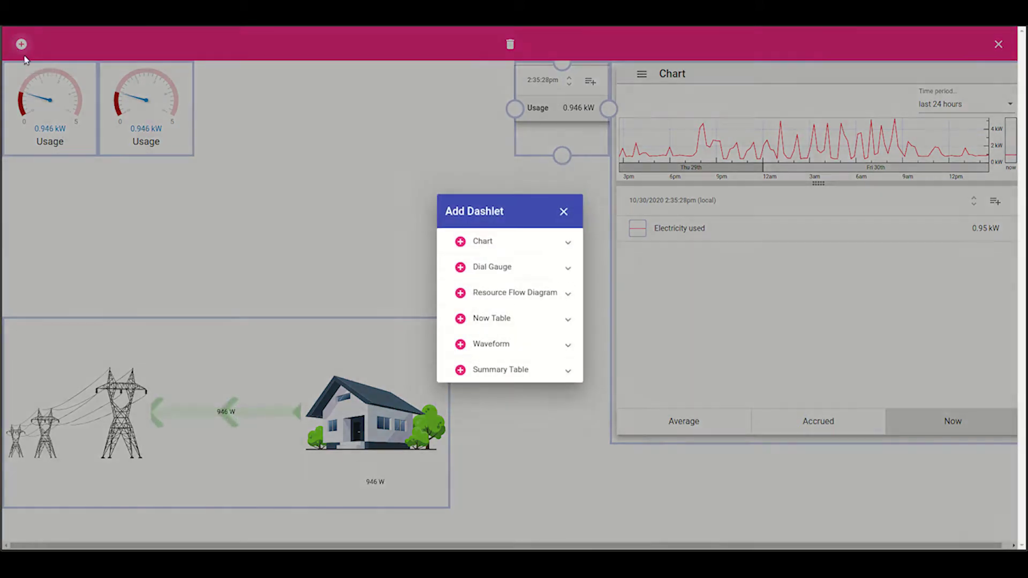
left_click(469, 346)
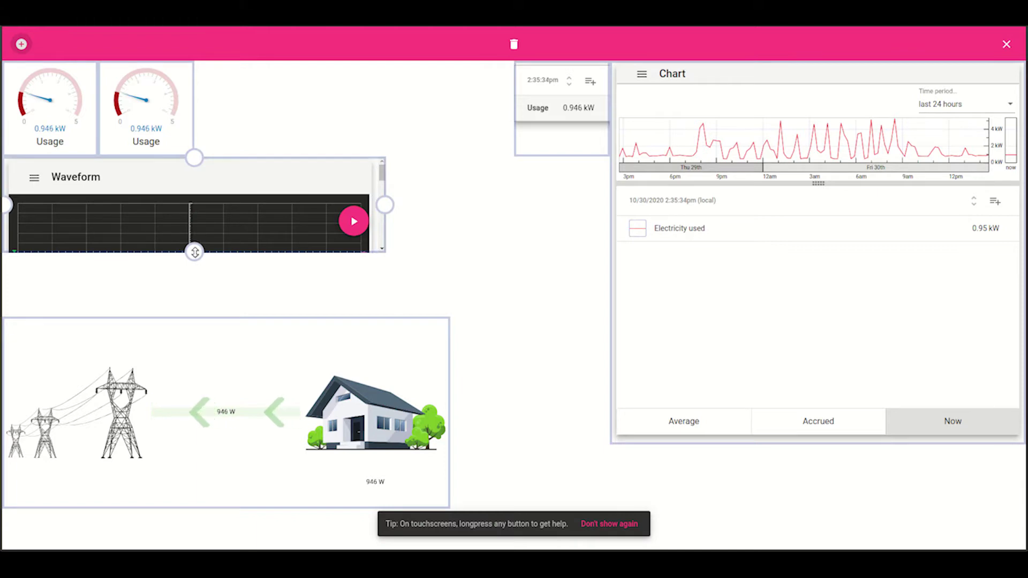
left_click_drag(194, 252, 205, 447)
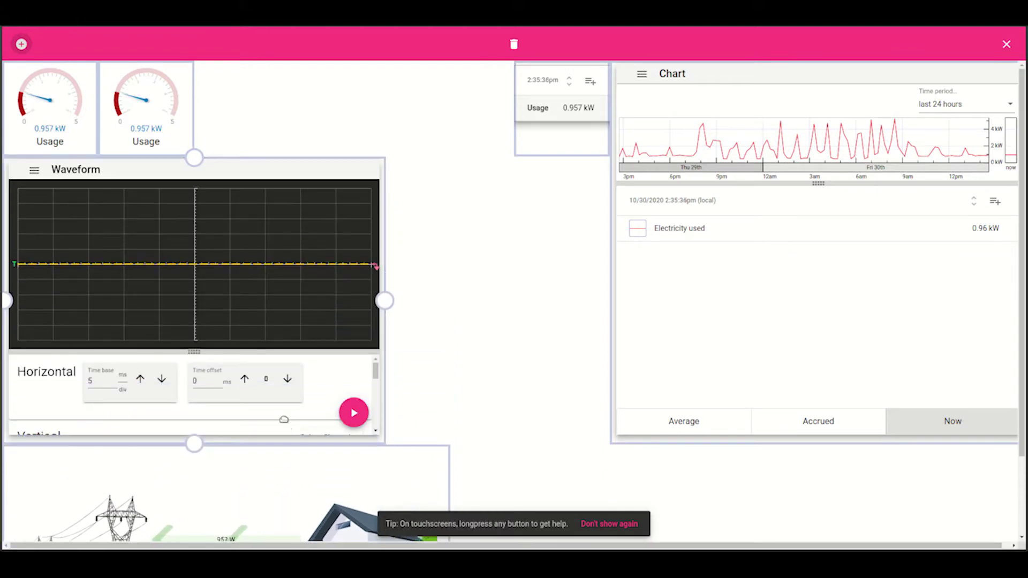
left_click_drag(289, 468, 616, 265)
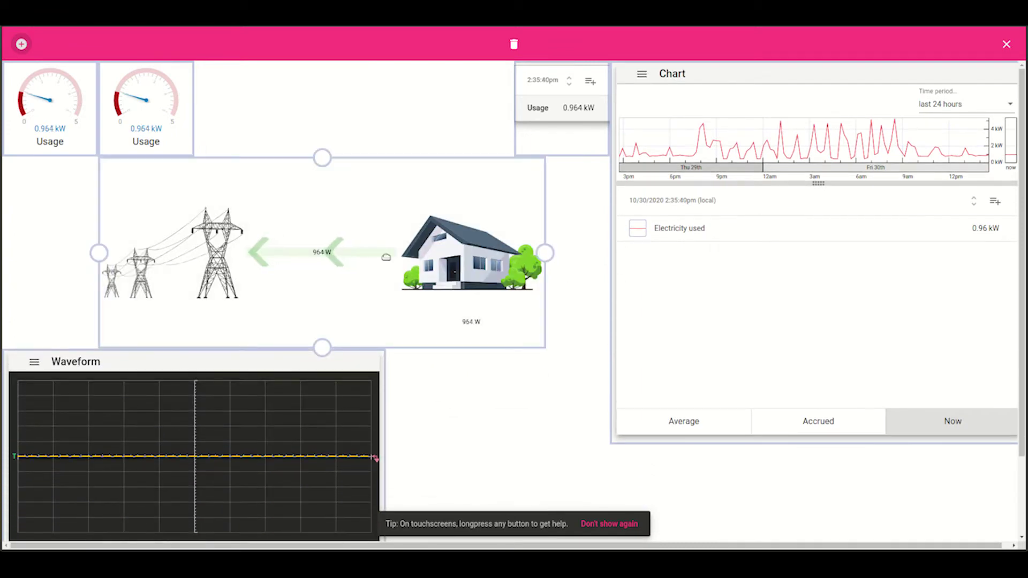
left_click_drag(99, 253, 381, 250)
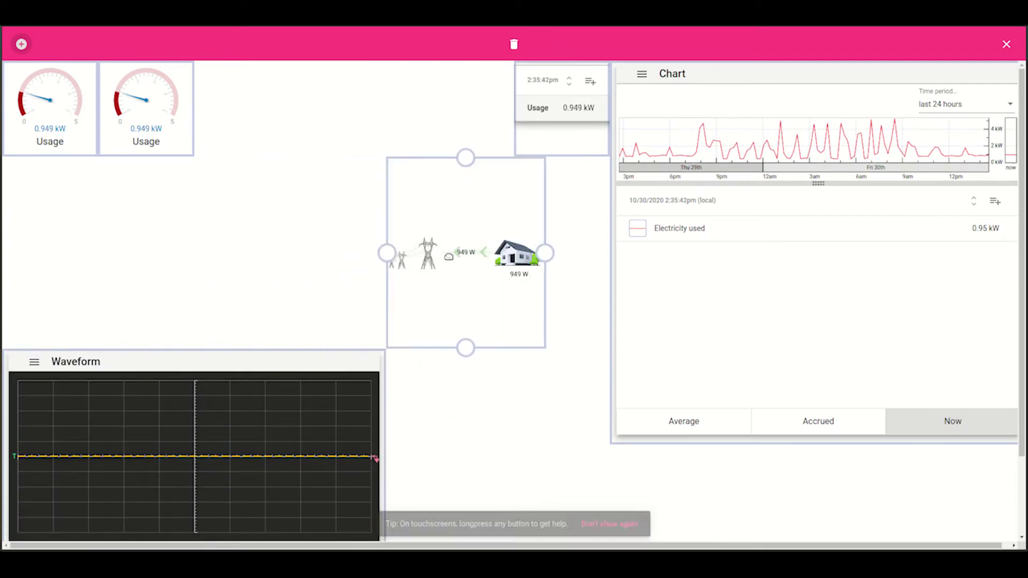
left_click_drag(267, 474, 265, 278)
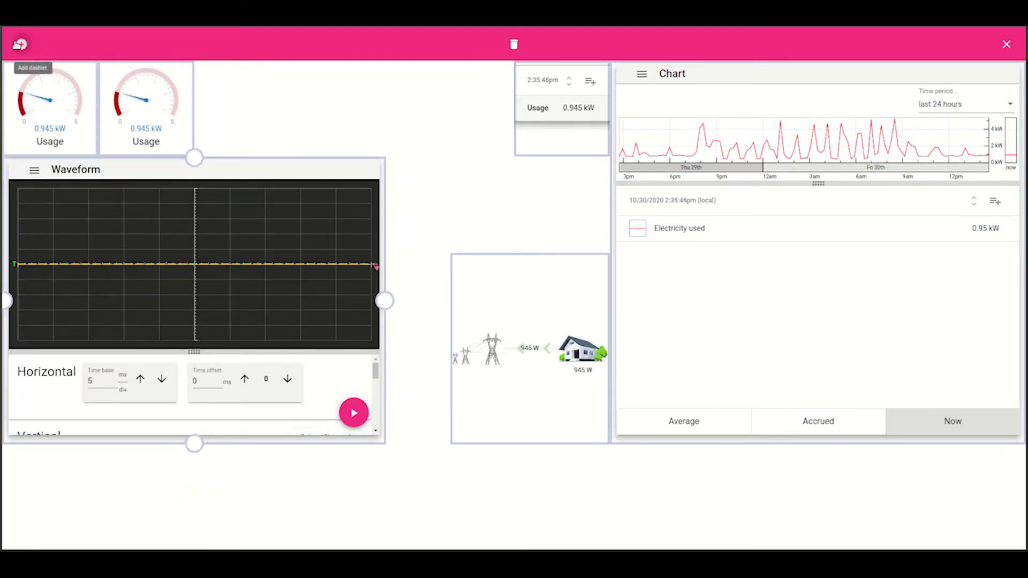
Add a Summary Table showing usage since midnight at the top middle.
left_click(21, 44)
left_click(463, 373)
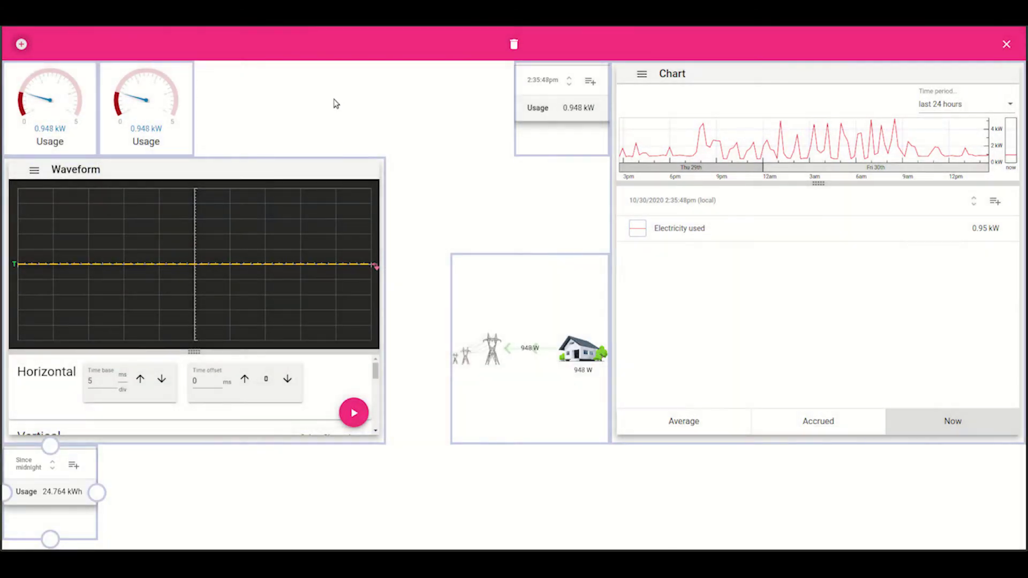
left_click_drag(54, 483, 436, 107)
Widen the flow diagram and Usage table, with the Since-midnight table above the diagram.
left_click(450, 362)
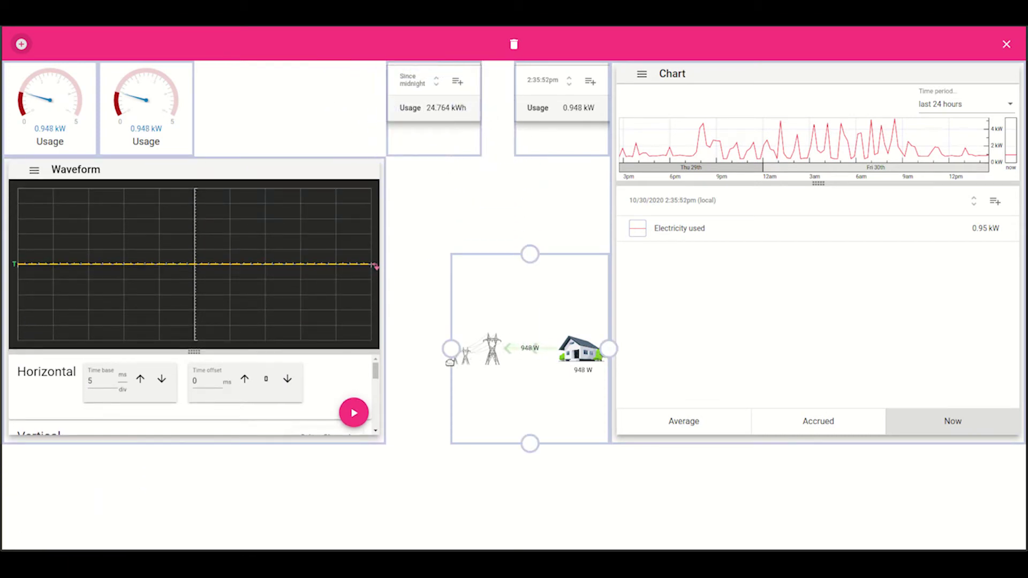
left_click_drag(454, 350, 387, 351)
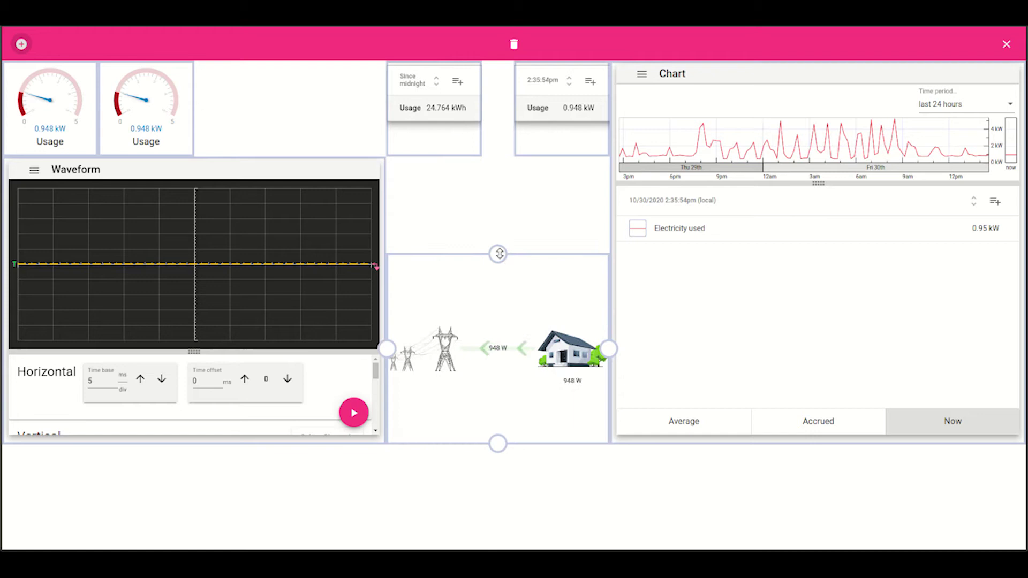
left_click_drag(499, 254, 499, 281)
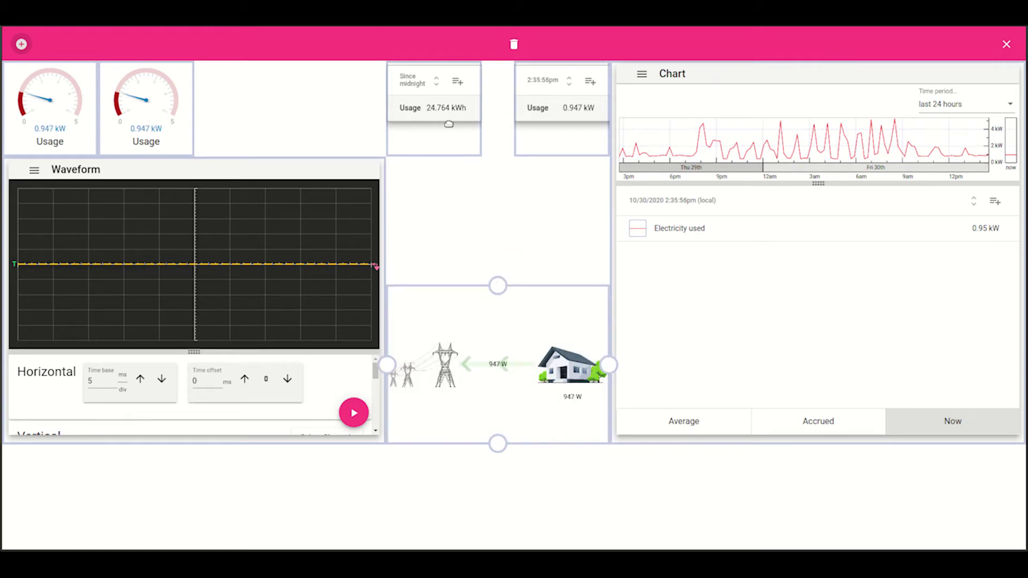
left_click_drag(439, 136, 614, 229)
left_click(537, 98)
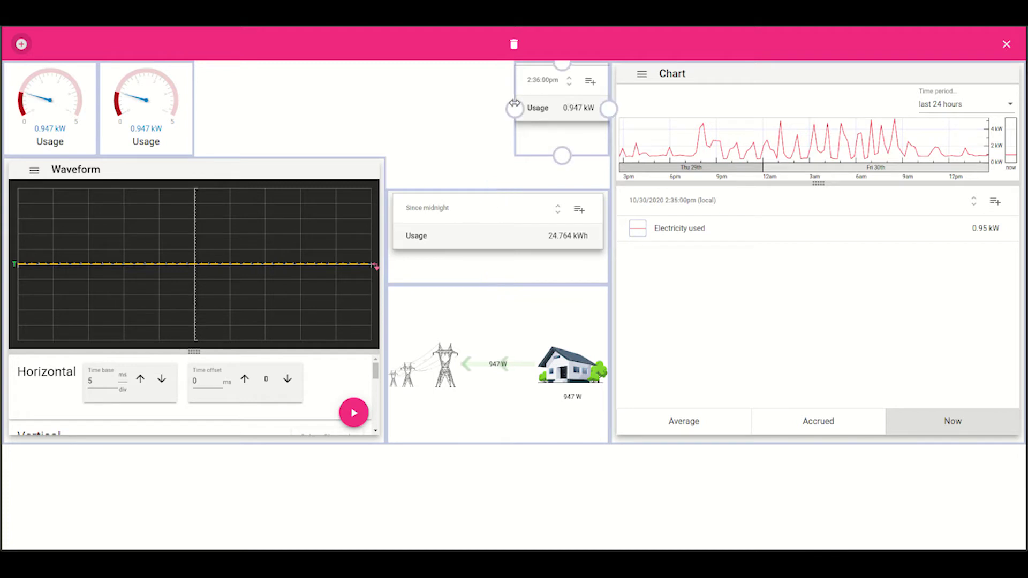
left_click_drag(515, 109, 386, 110)
Raise the Since-midnight reading one slot and grow the power-flow diagram upward.
left_click(510, 230)
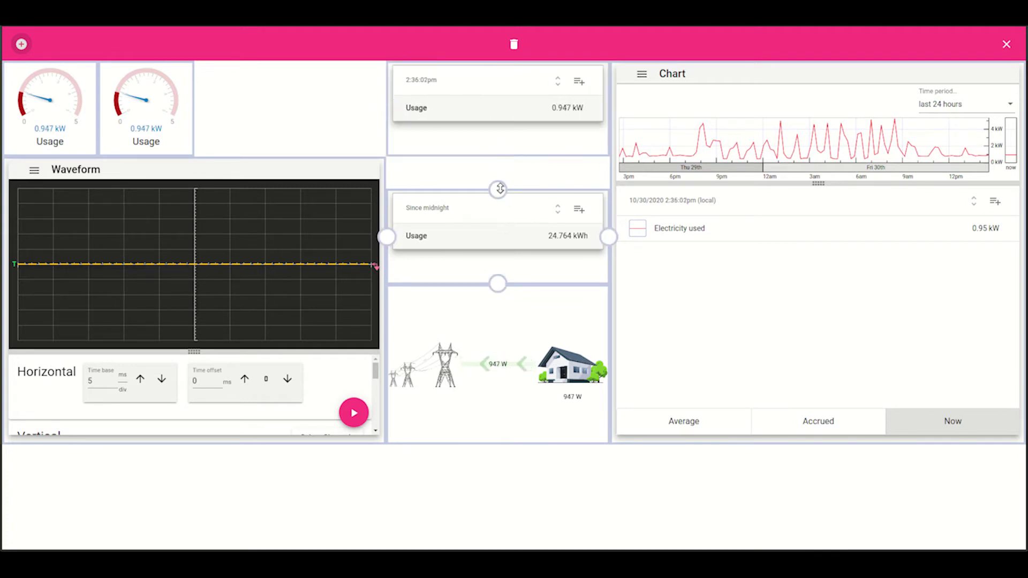
left_click_drag(498, 183, 498, 158)
left_click(493, 282)
left_click_drag(493, 282, 497, 253)
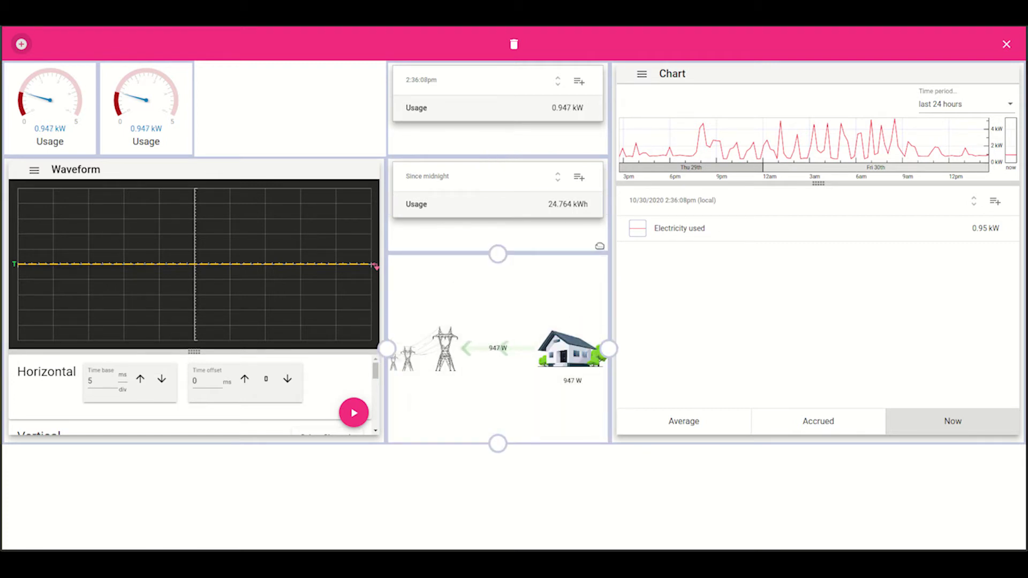
Exit editing mode and stretch the Chart plot taller, now scaled to 5 kW.
left_click(1007, 44)
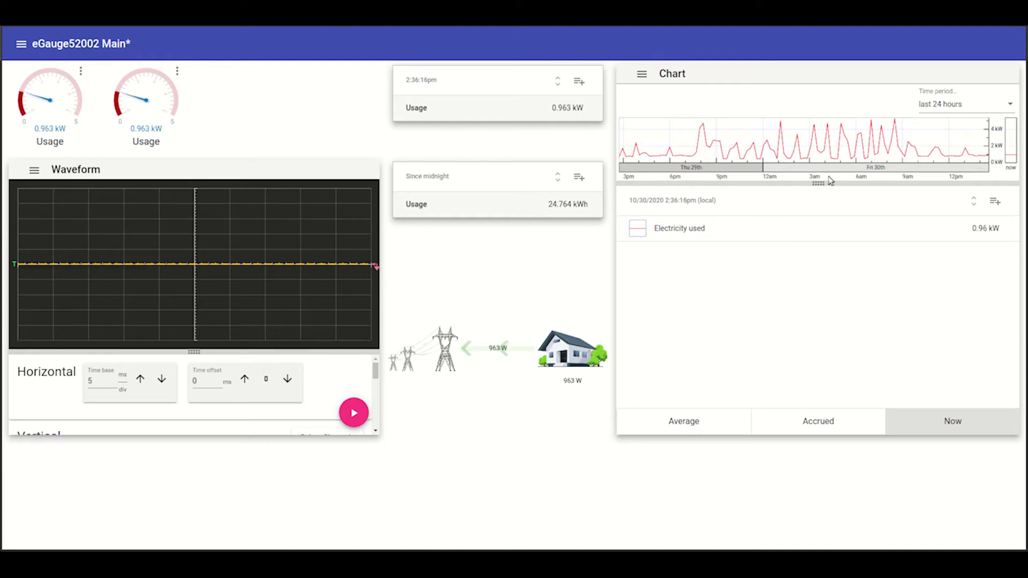
left_click_drag(819, 181, 831, 281)
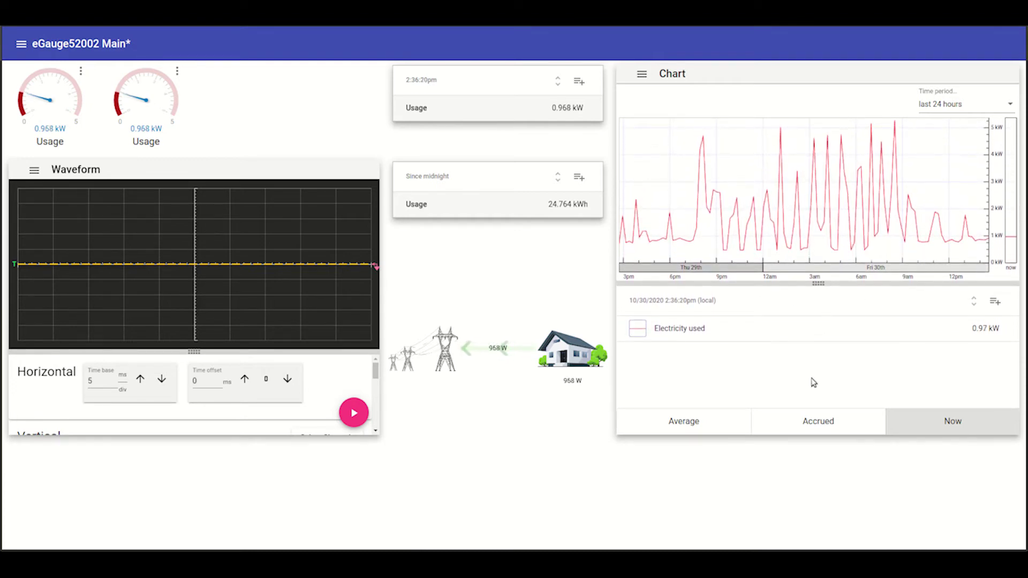
Add a chart curve named 'Heat' graphing Total Heat.Usage and view the Electricity used details.
left_click(995, 304)
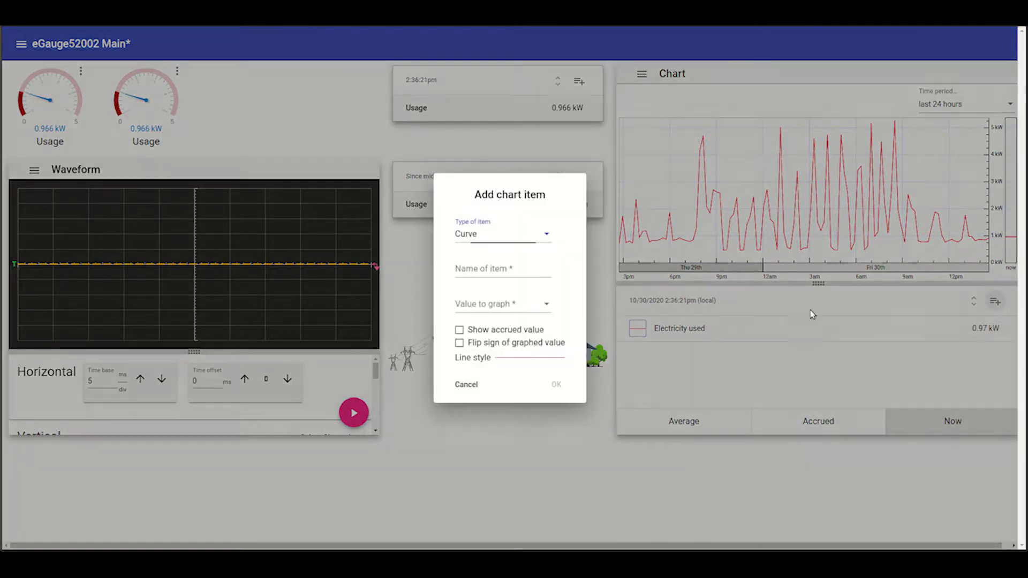
left_click(518, 267)
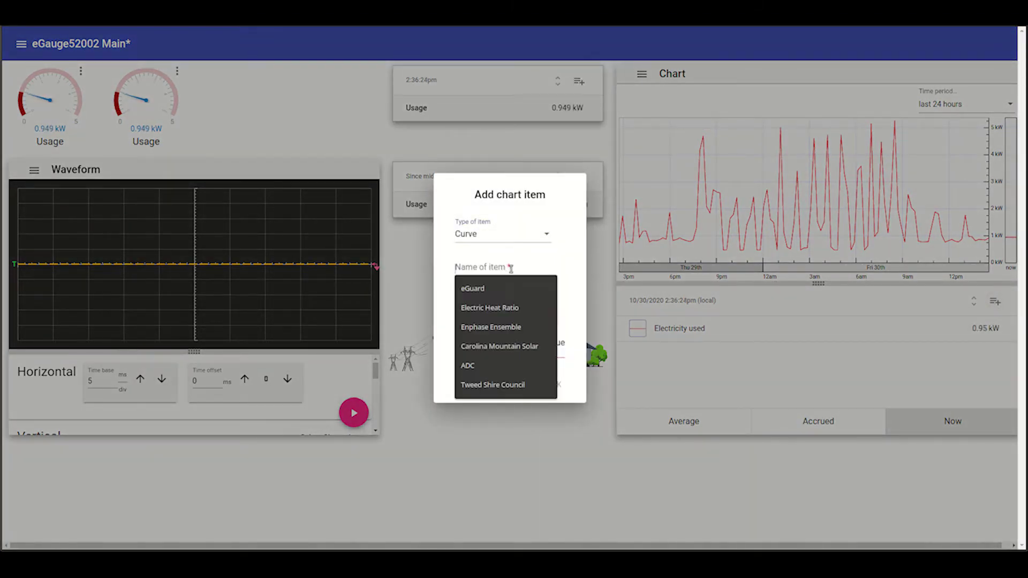
type("Heat")
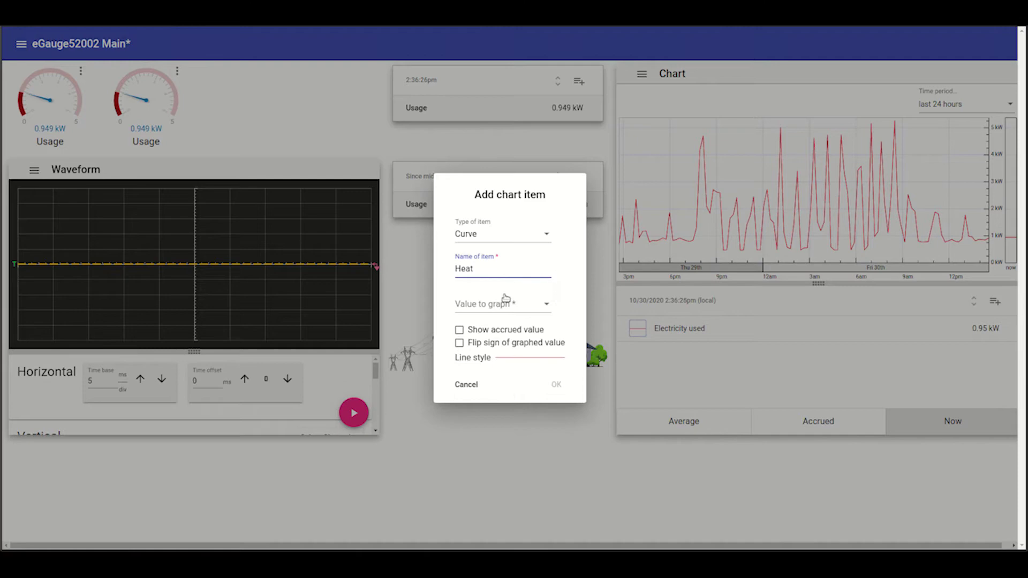
left_click(505, 302)
scroll(514, 328, "down", 2)
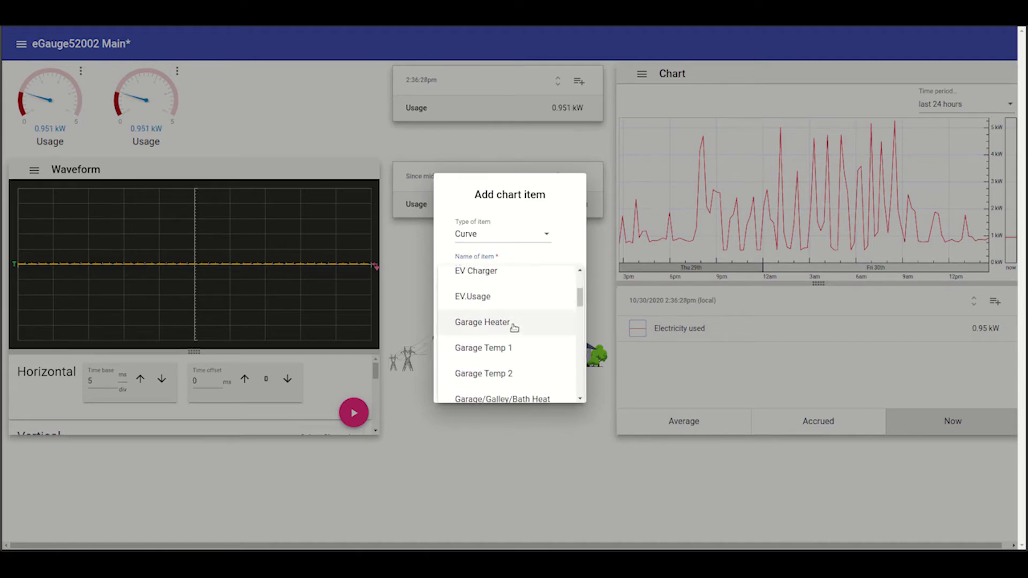
scroll(514, 328, "down", 5)
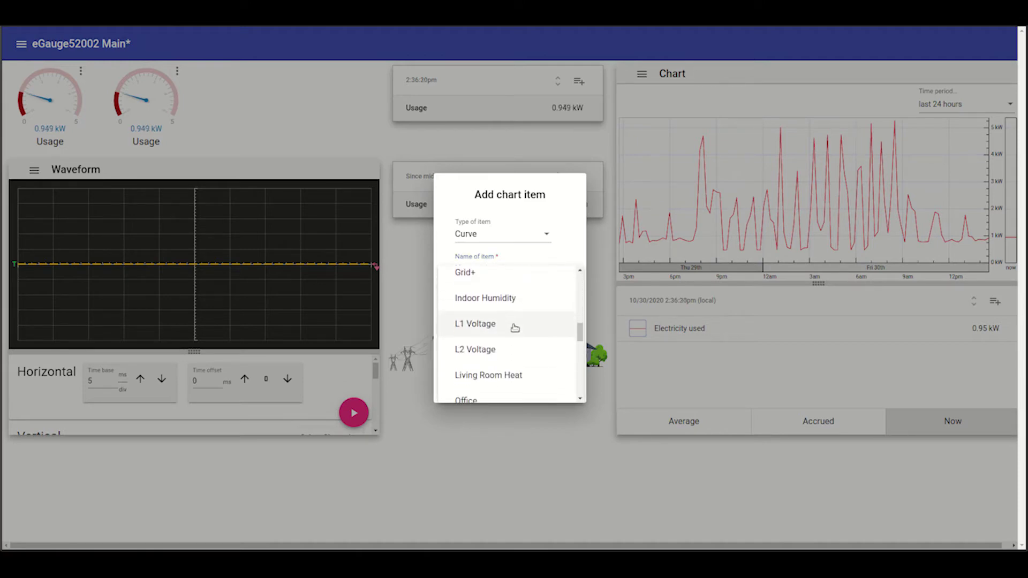
scroll(515, 327, "down", 5)
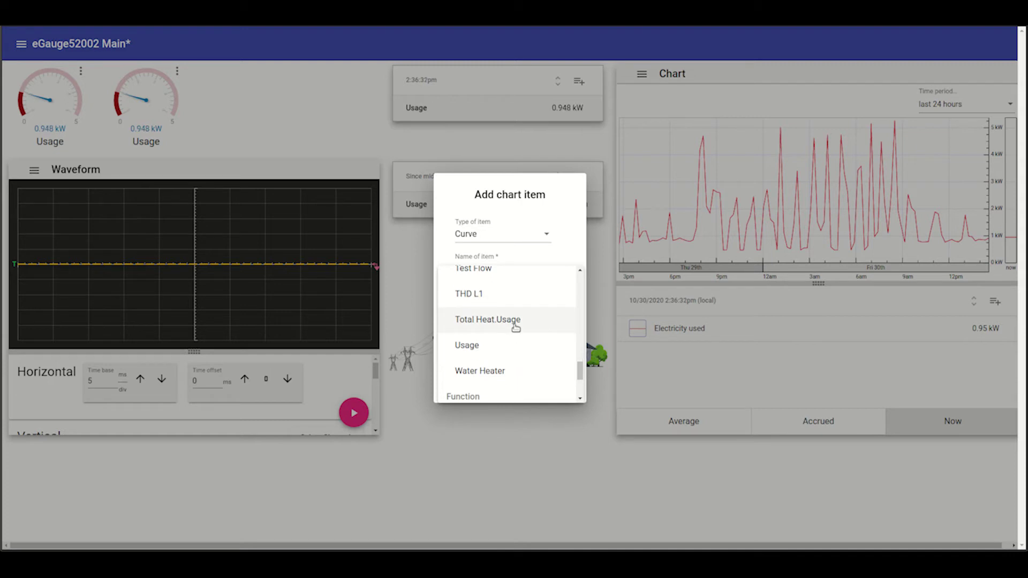
left_click(515, 321)
left_click(556, 383)
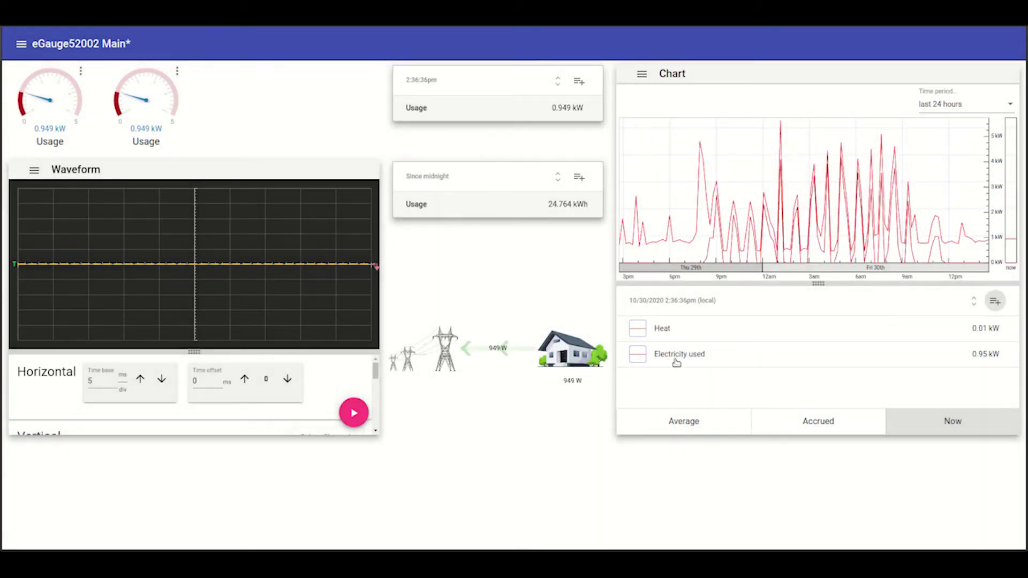
left_click(768, 366)
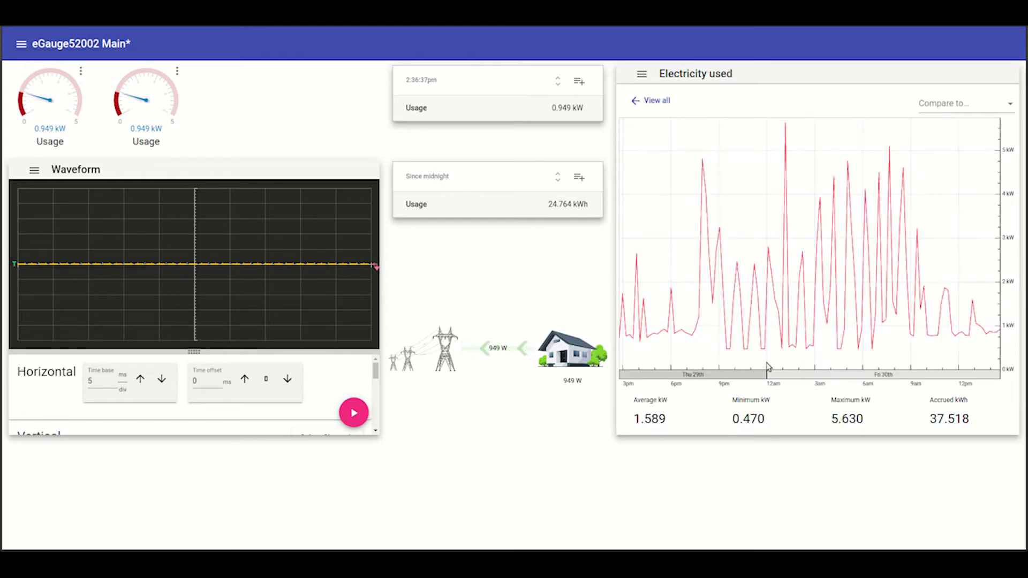
Return to View all and set the Electricity used curve's line style to solid black.
left_click(636, 102)
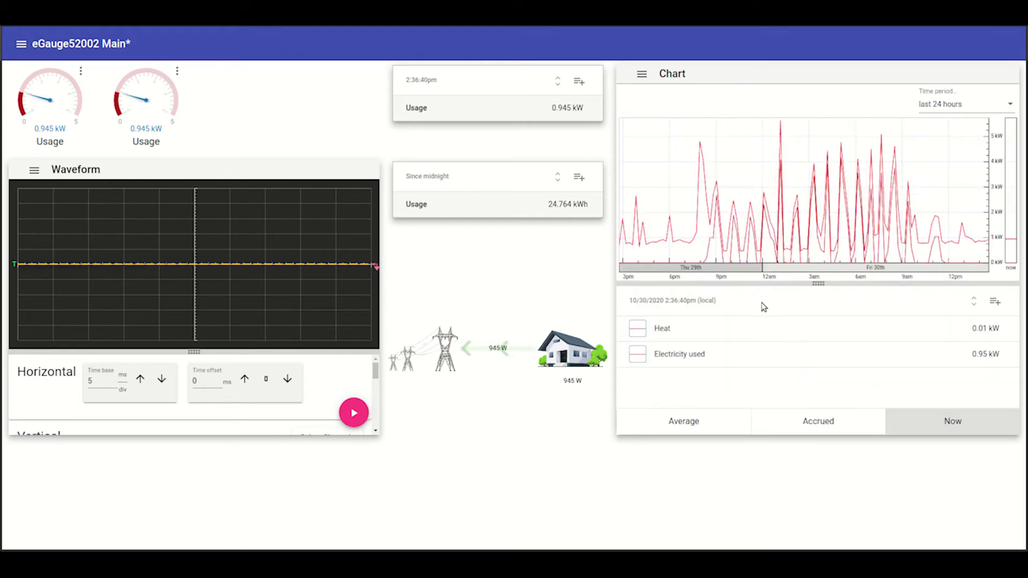
left_click(710, 355)
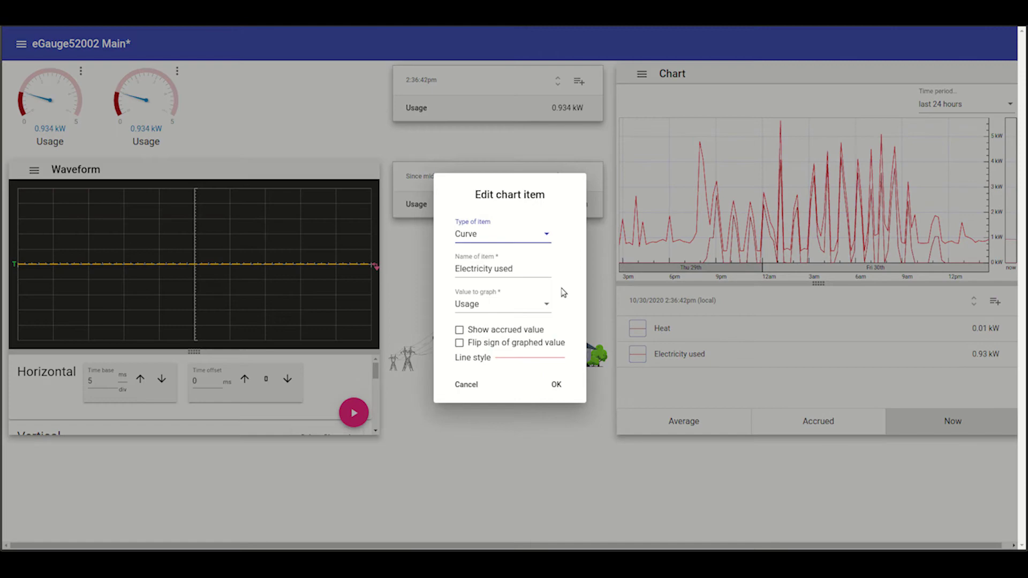
left_click(500, 359)
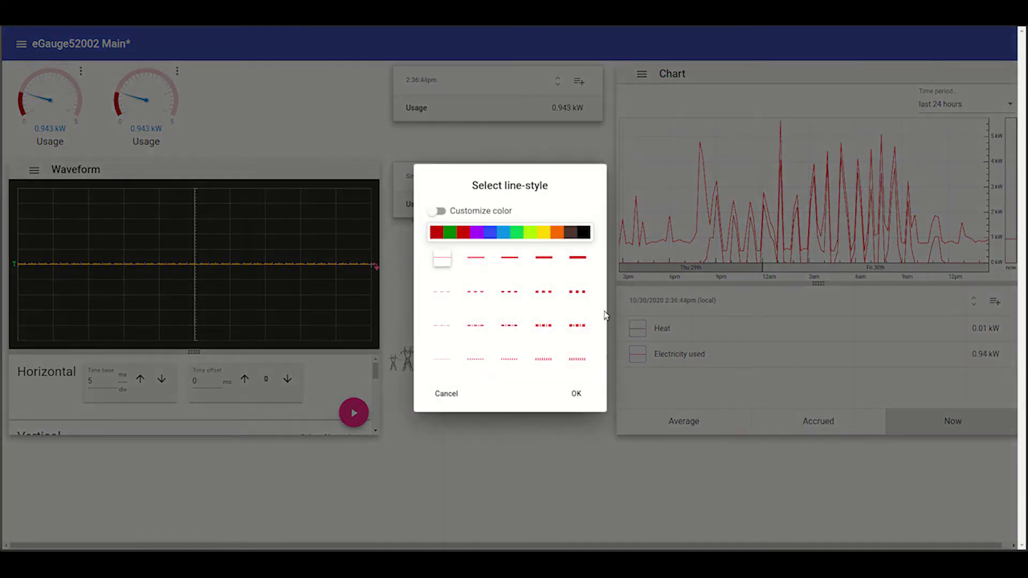
left_click(475, 257)
left_click(576, 393)
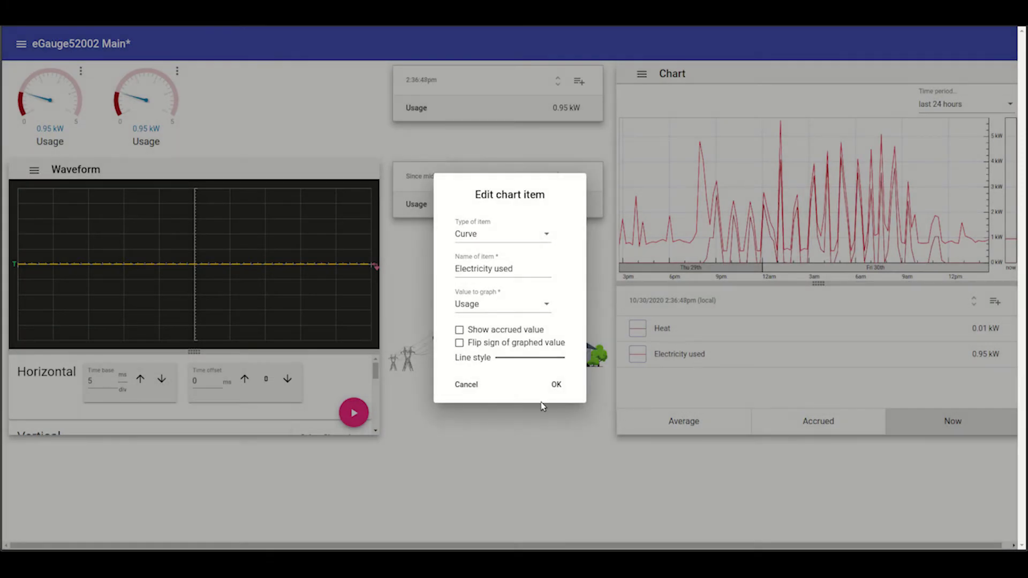
left_click(556, 386)
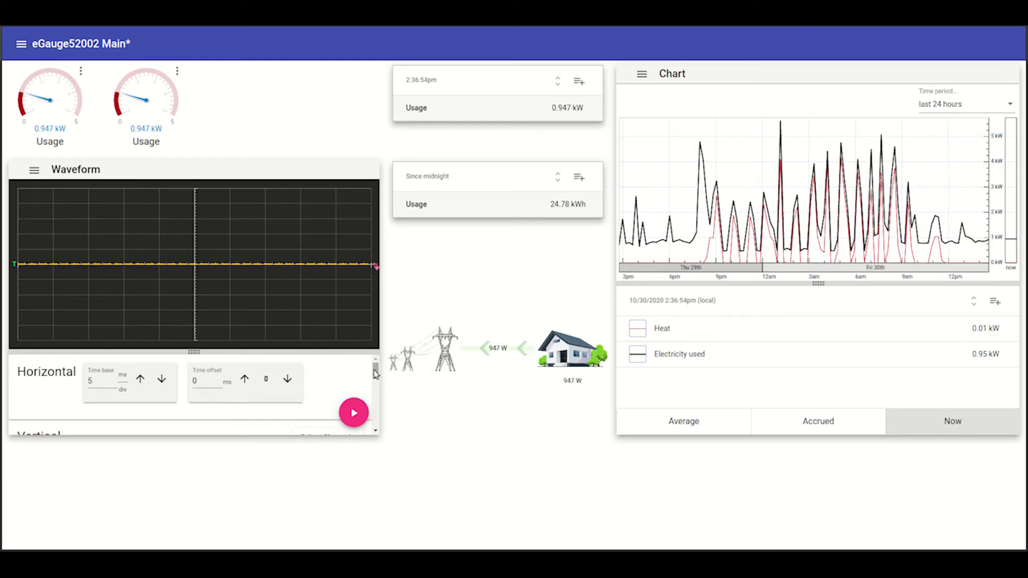
Start the live capture on the Waveform panel.
left_click_drag(375, 373, 374, 409)
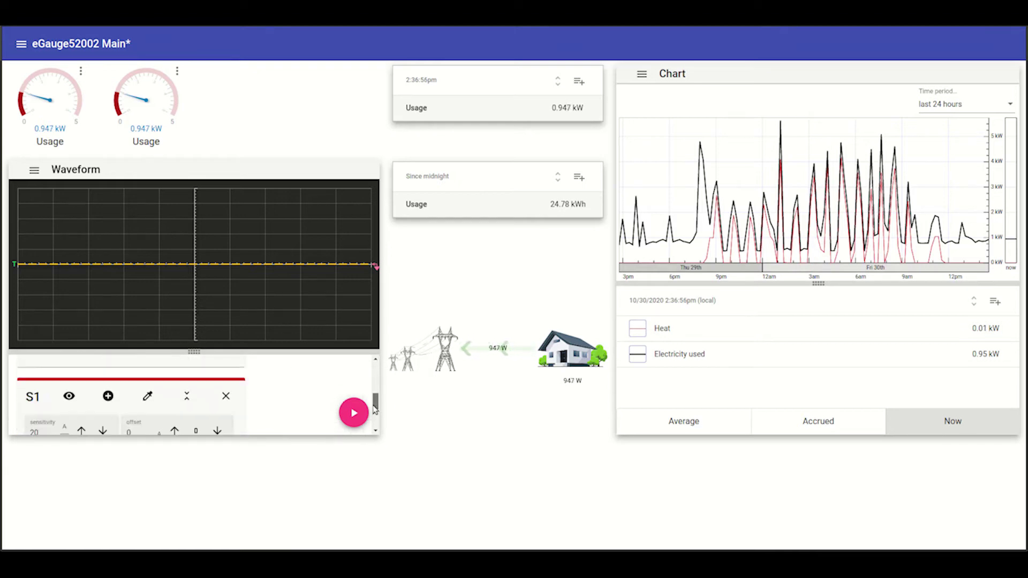
scroll(374, 409, "up", 5)
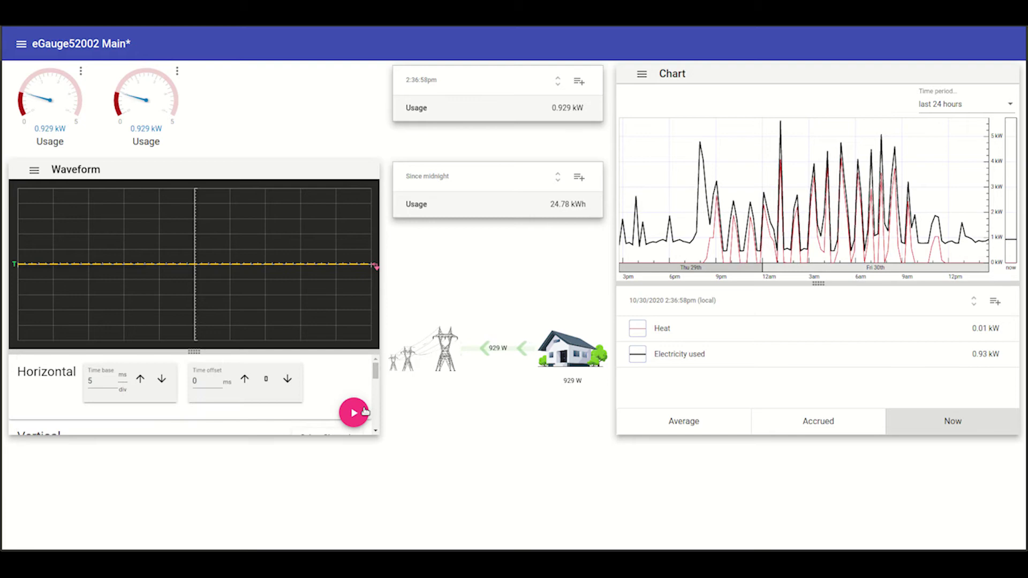
left_click(365, 411)
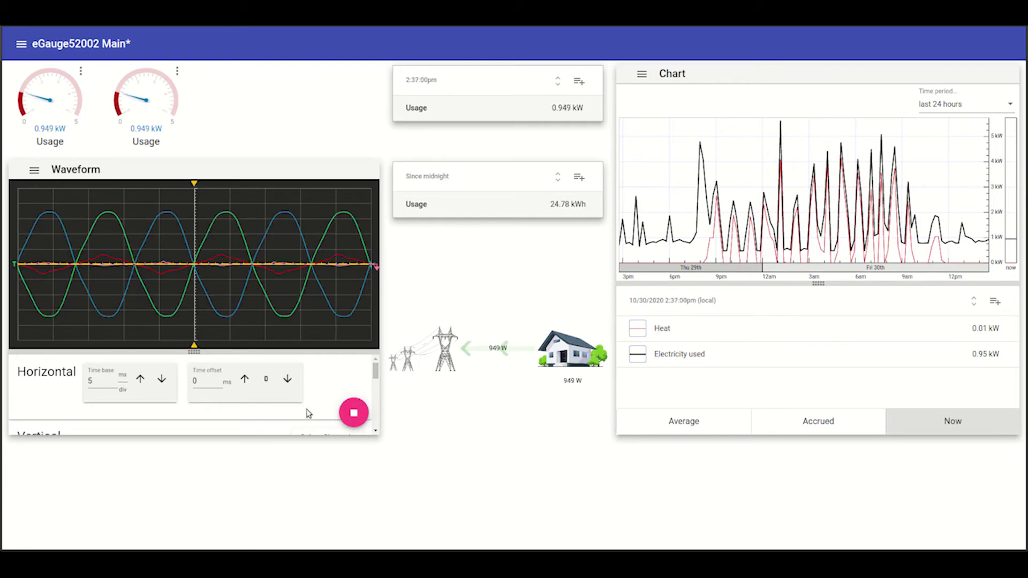
Auto-fit the S1 and S2 current traces onto the waveform display.
scroll(225, 397, "down", 5)
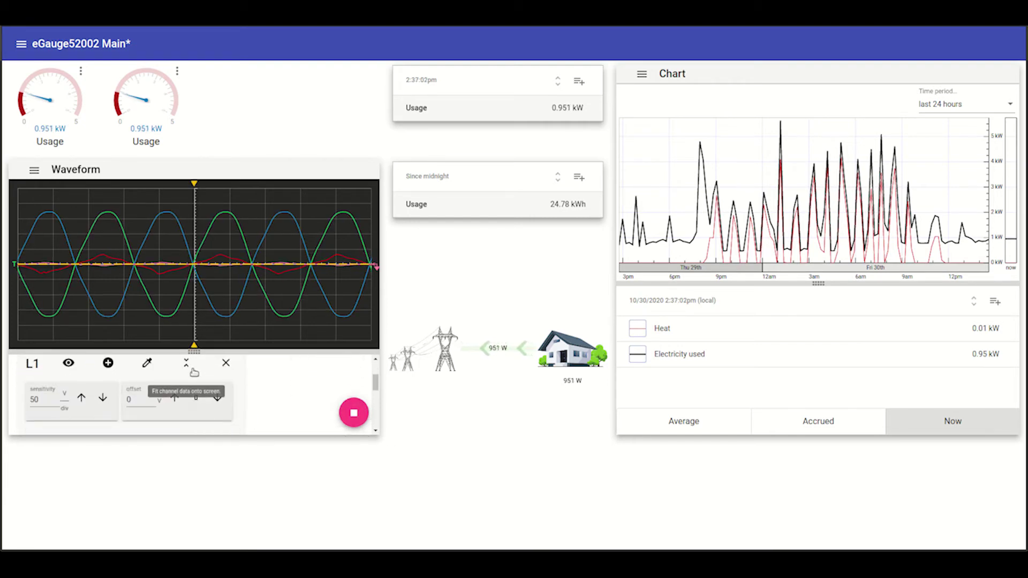
scroll(191, 378, "down", 6)
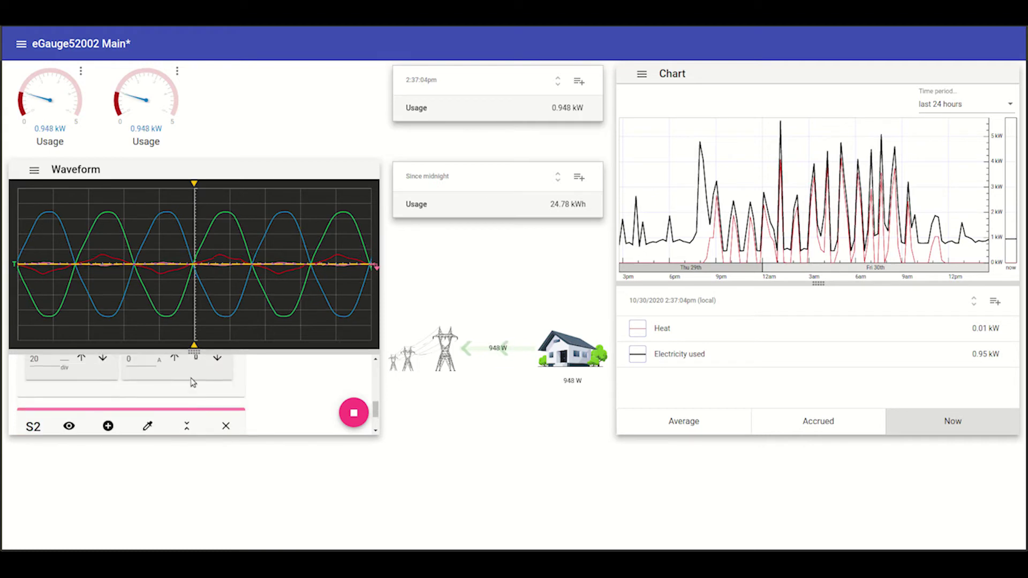
scroll(193, 376, "down", 2)
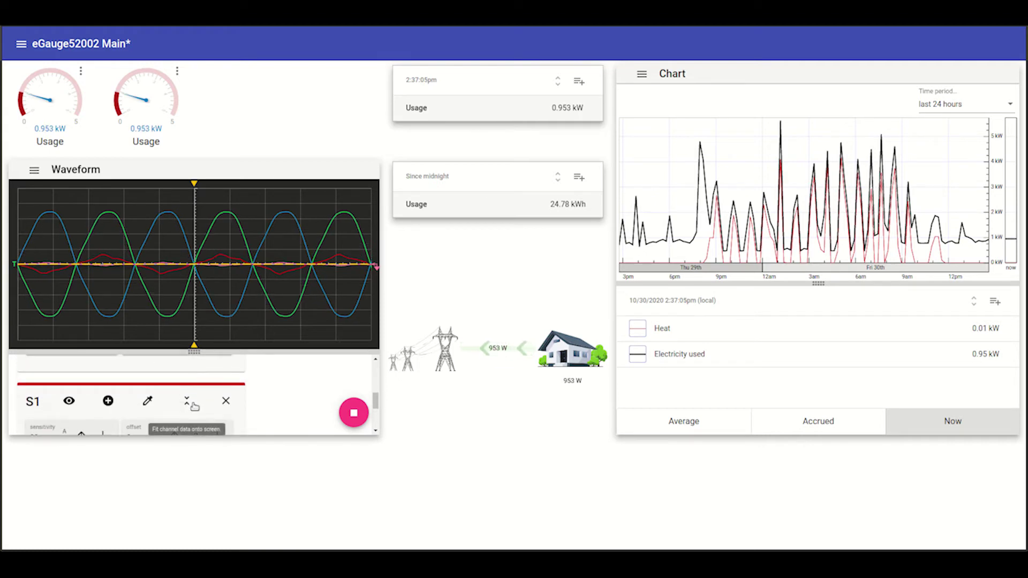
left_click(187, 403)
scroll(190, 407, "down", 1)
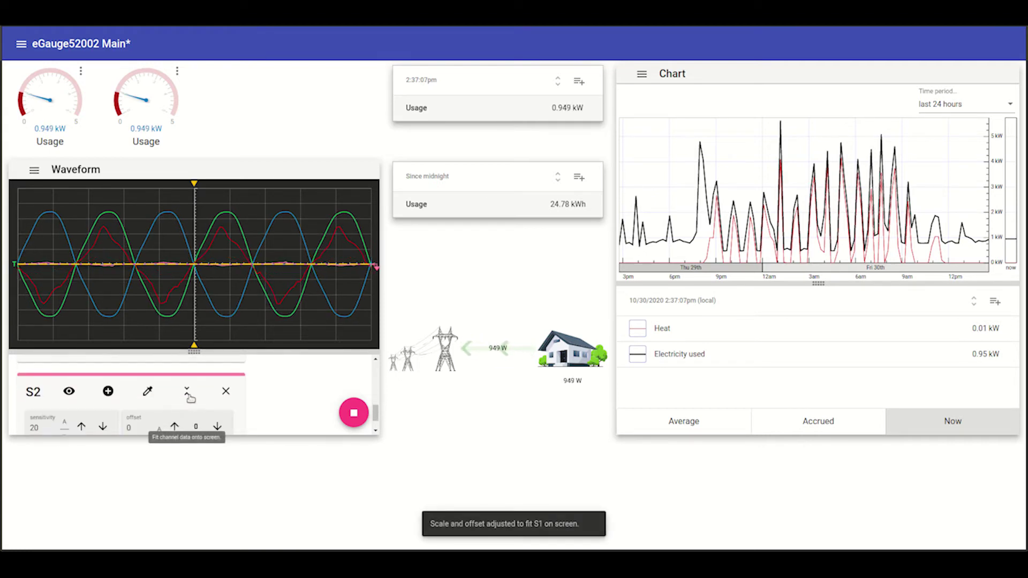
left_click(186, 392)
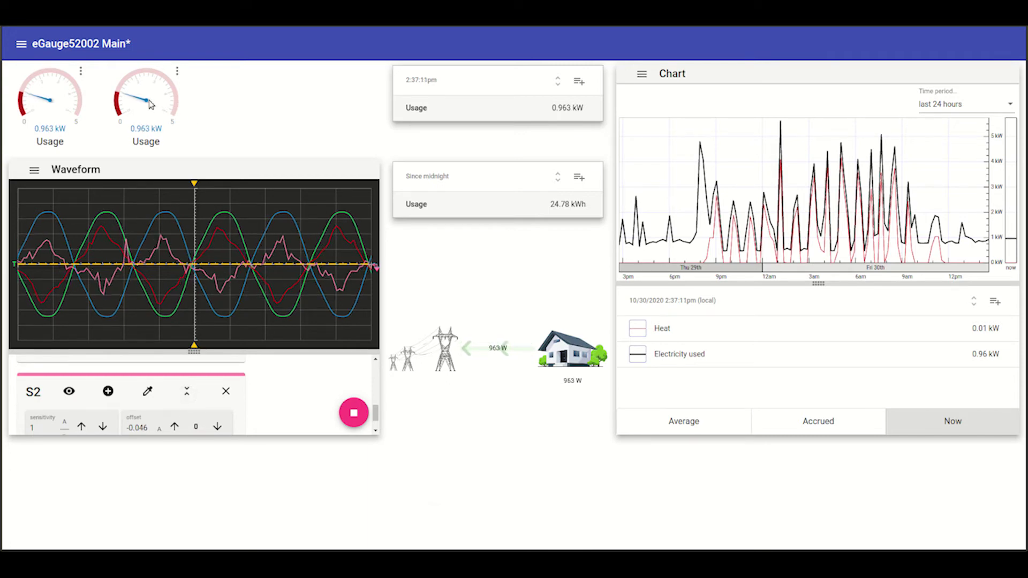
Switch the second dial gauge to the Total Heat.Usage register, reading about 0.006 kW.
left_click(177, 71)
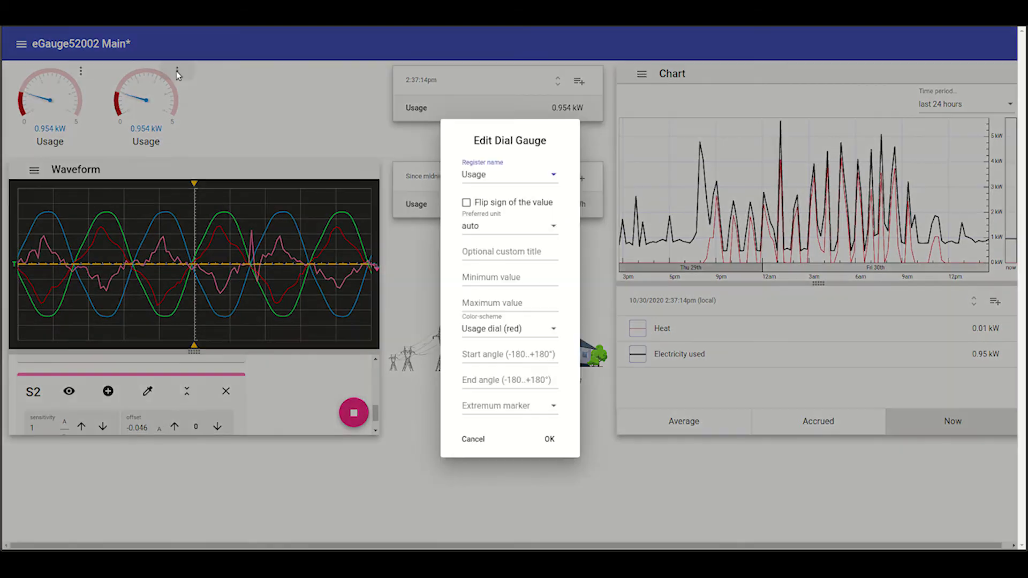
left_click(519, 175)
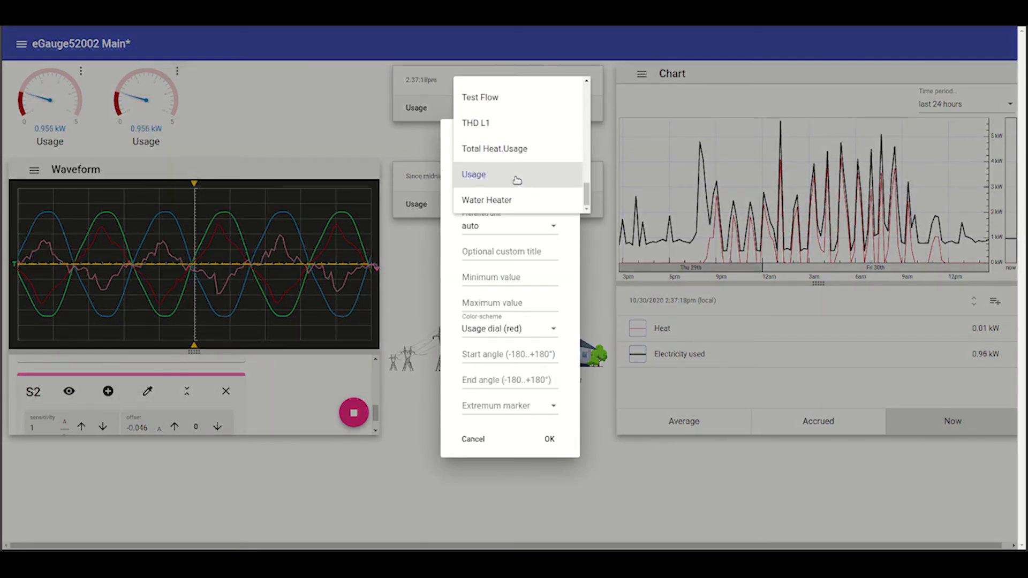
left_click(514, 149)
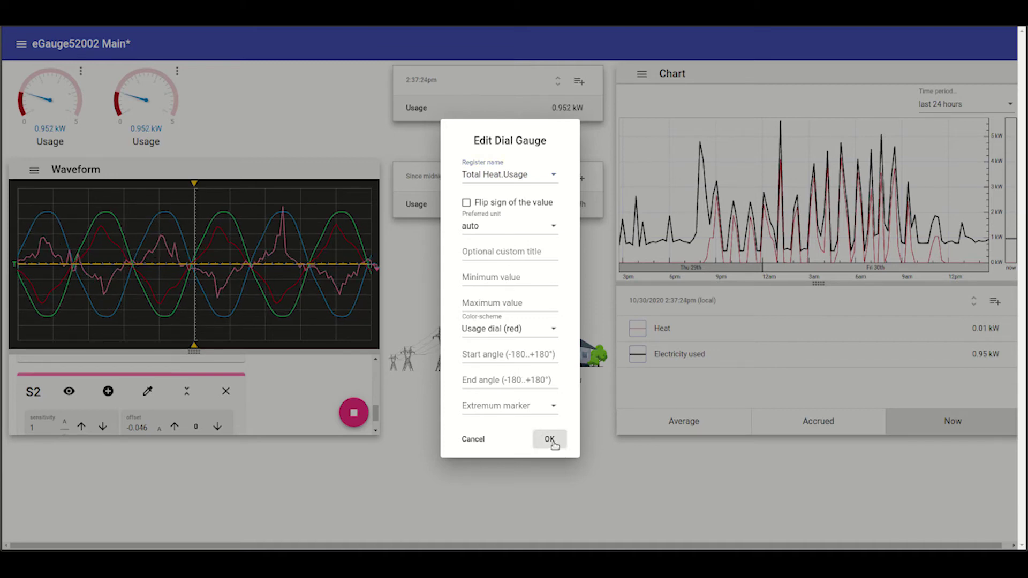
left_click(551, 440)
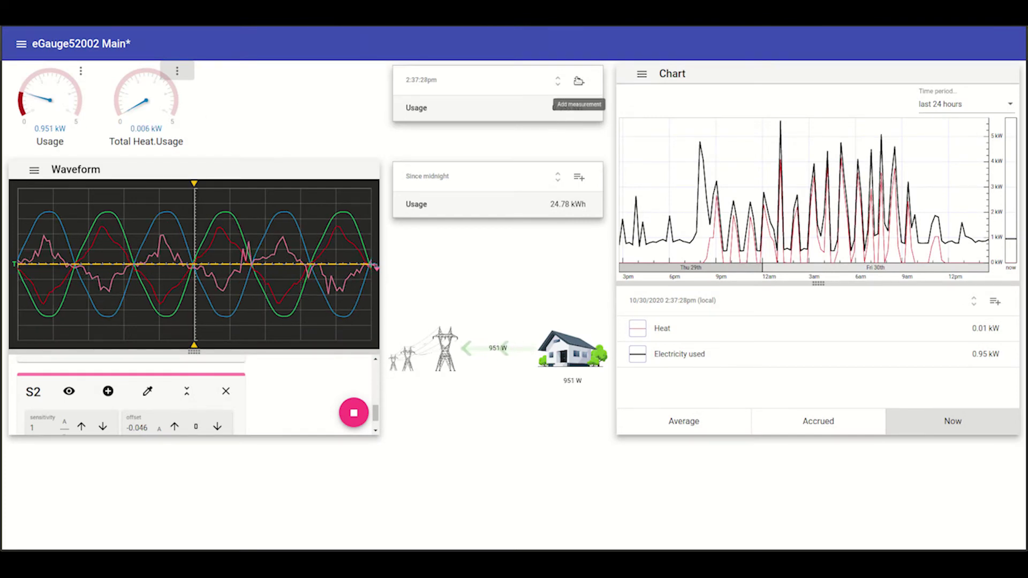
Add a 'Total Heat' register-value row using Total Heat.Usage to the live Usage card.
left_click(578, 82)
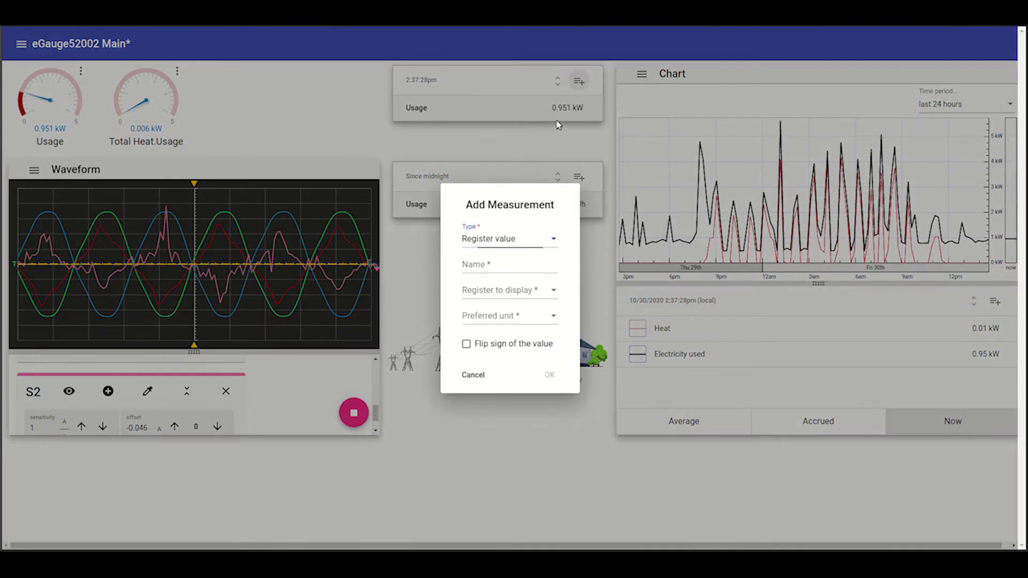
left_click(538, 244)
left_click(500, 247)
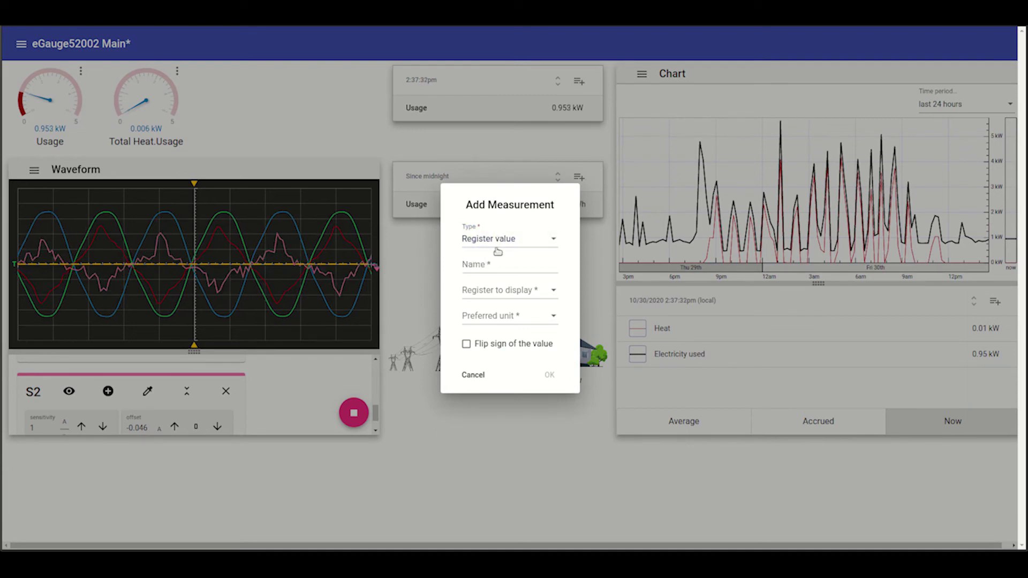
left_click(487, 264)
type("T")
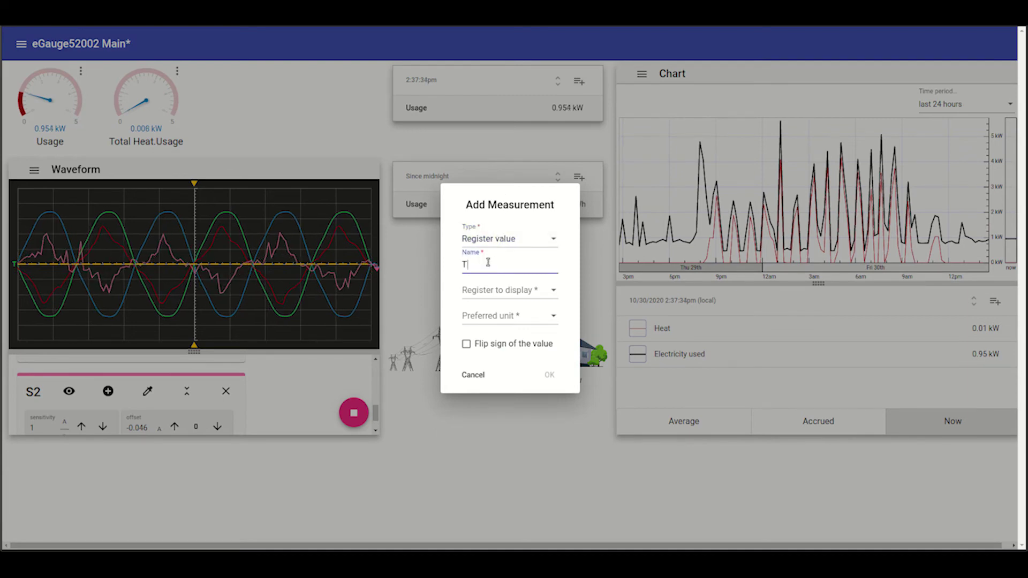
type("otal Heat")
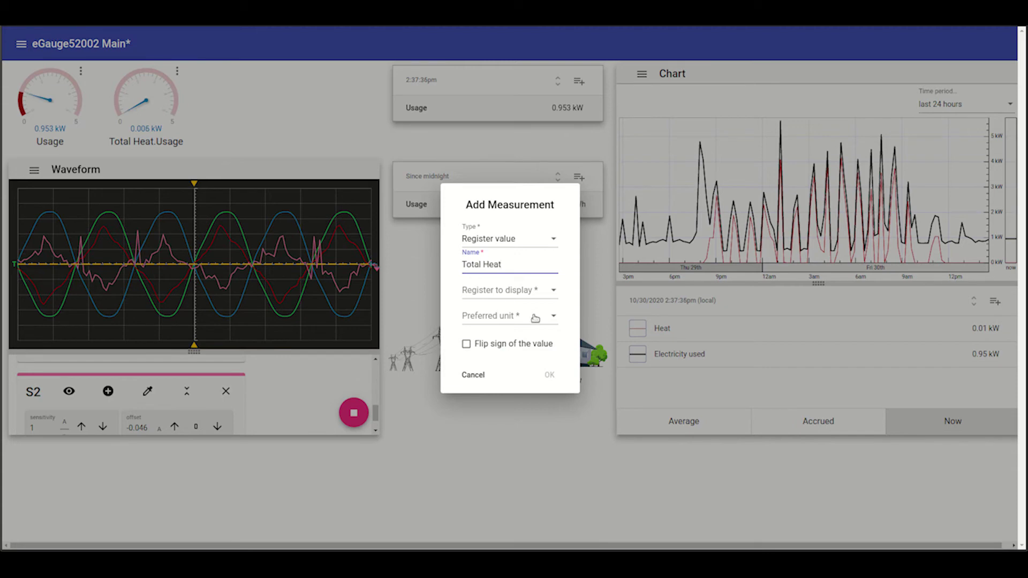
left_click(528, 292)
scroll(524, 327, "down", 6)
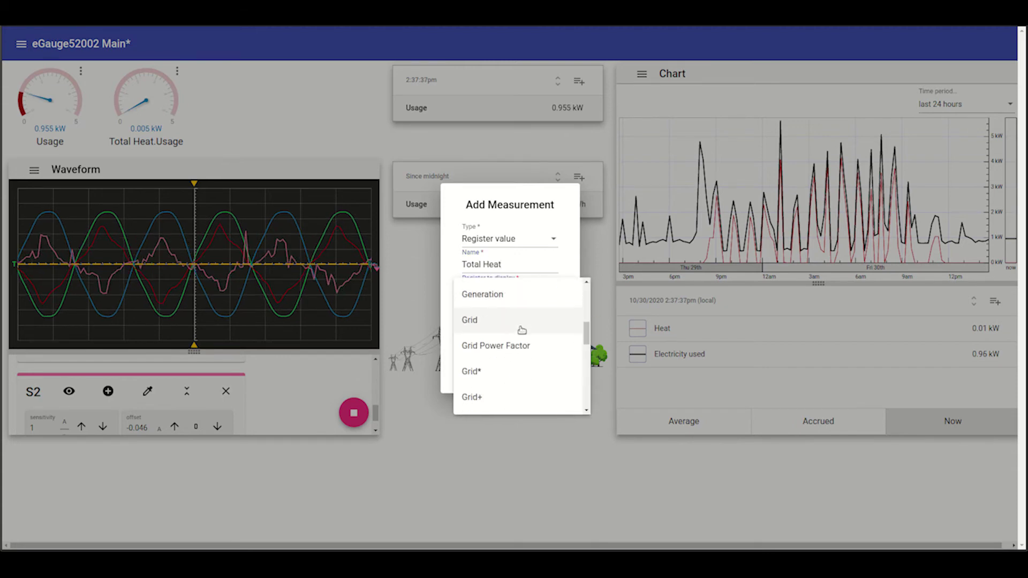
scroll(522, 332, "down", 5)
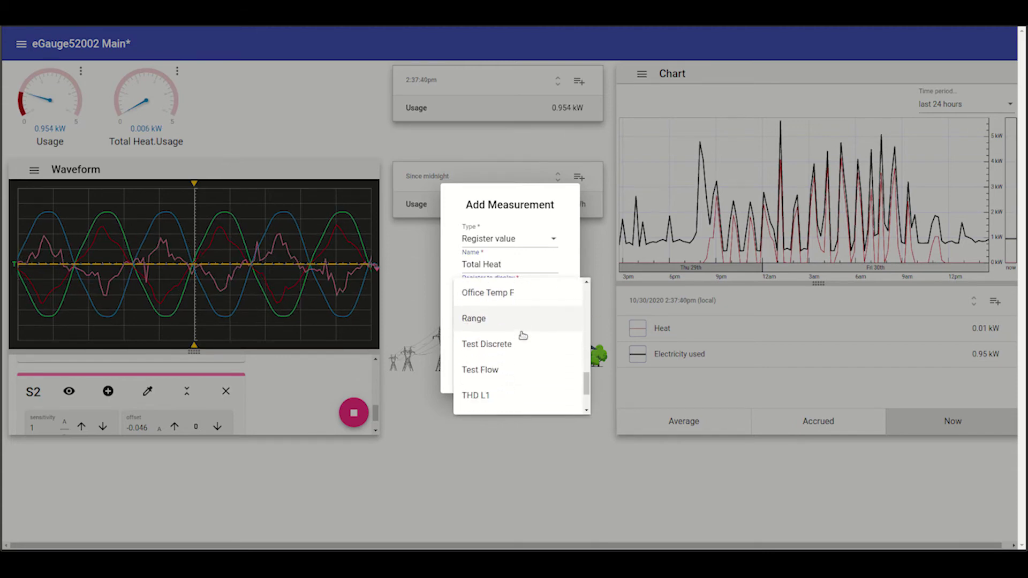
left_click(509, 360)
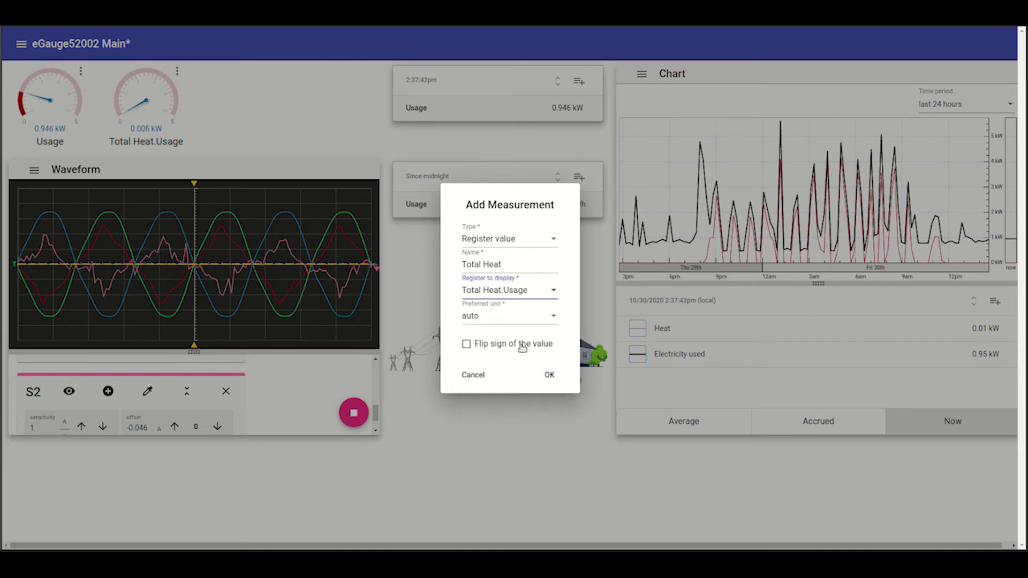
left_click(547, 372)
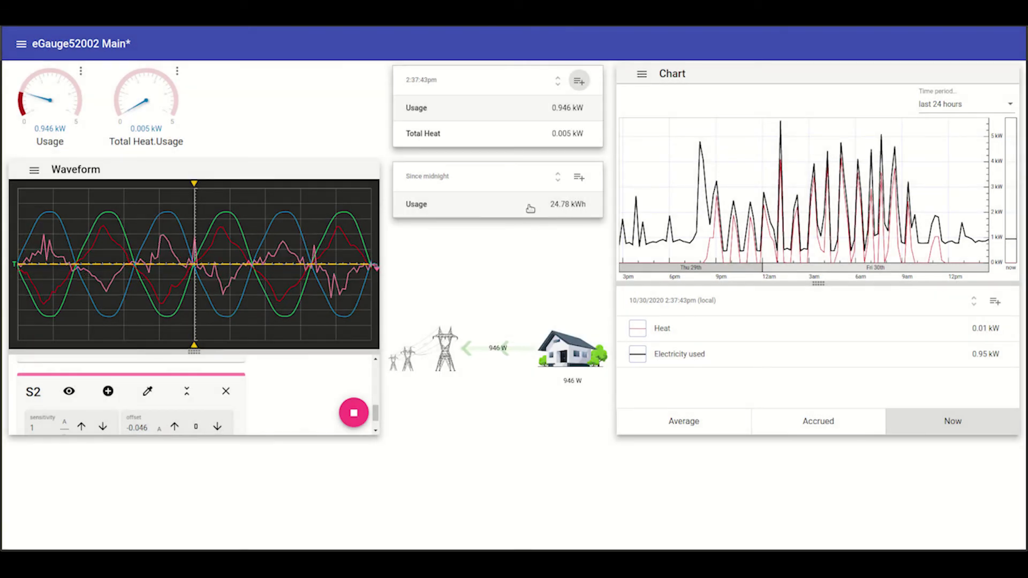
Add a 'Total Heat' row showing the Total Heat.Usage register to the Since midnight card.
left_click(574, 182)
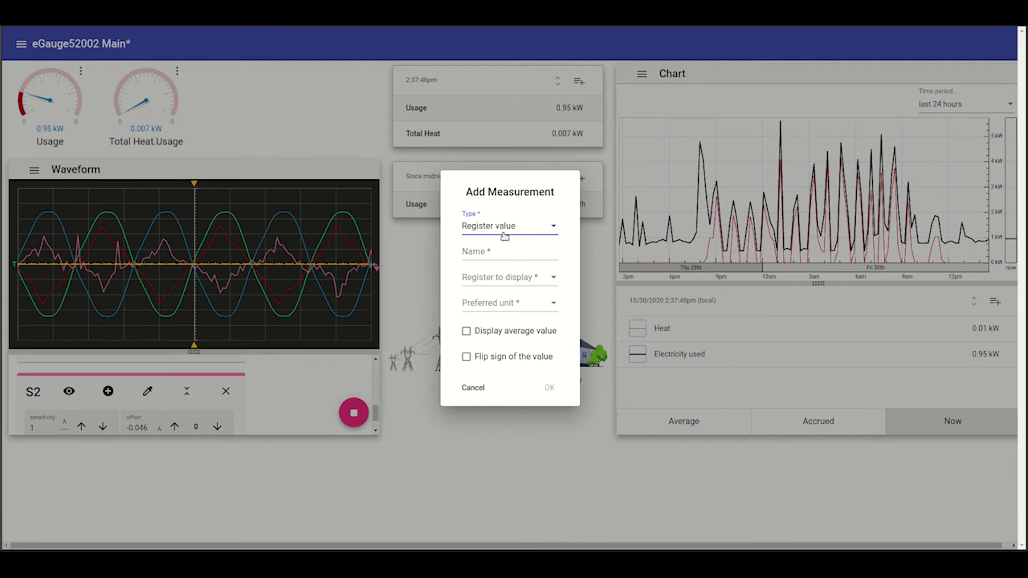
left_click(491, 252)
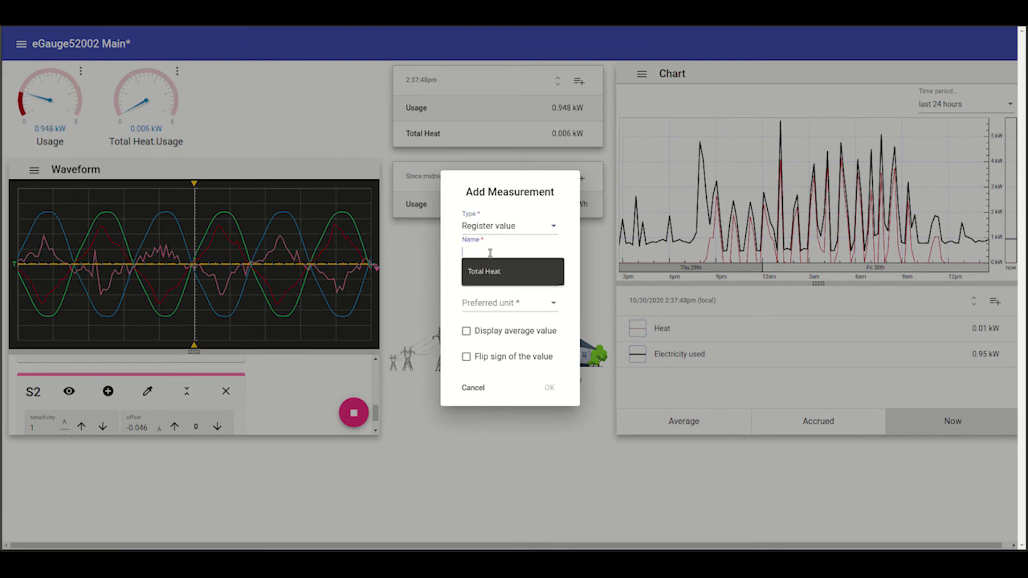
type("Total Heat")
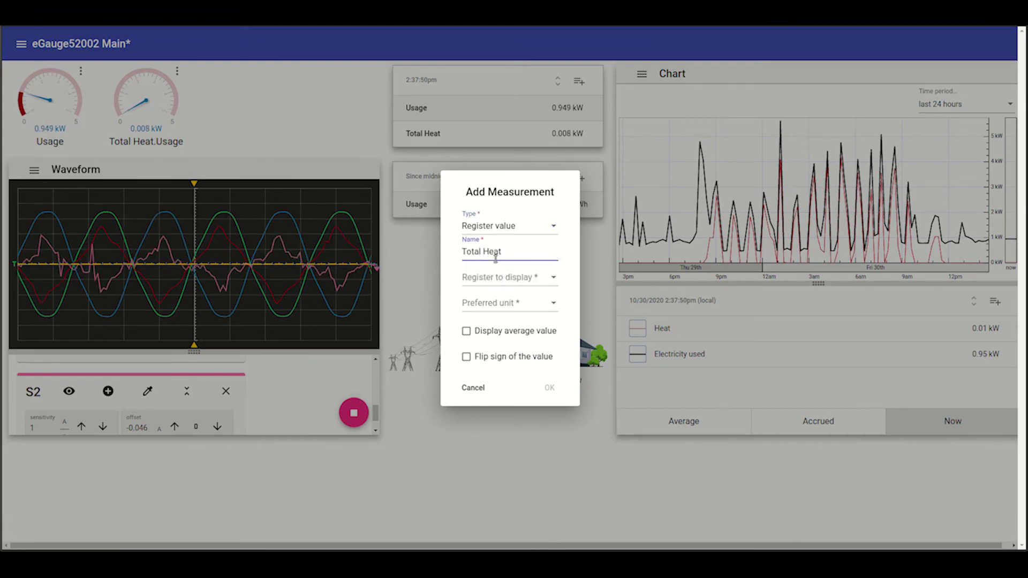
left_click(505, 274)
scroll(529, 327, "down", 3)
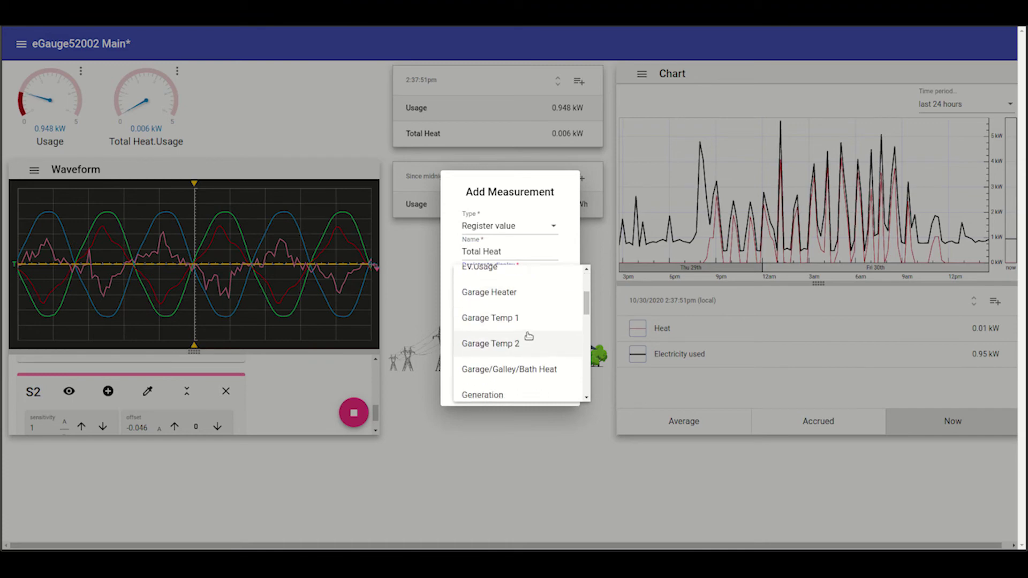
scroll(529, 335, "down", 6)
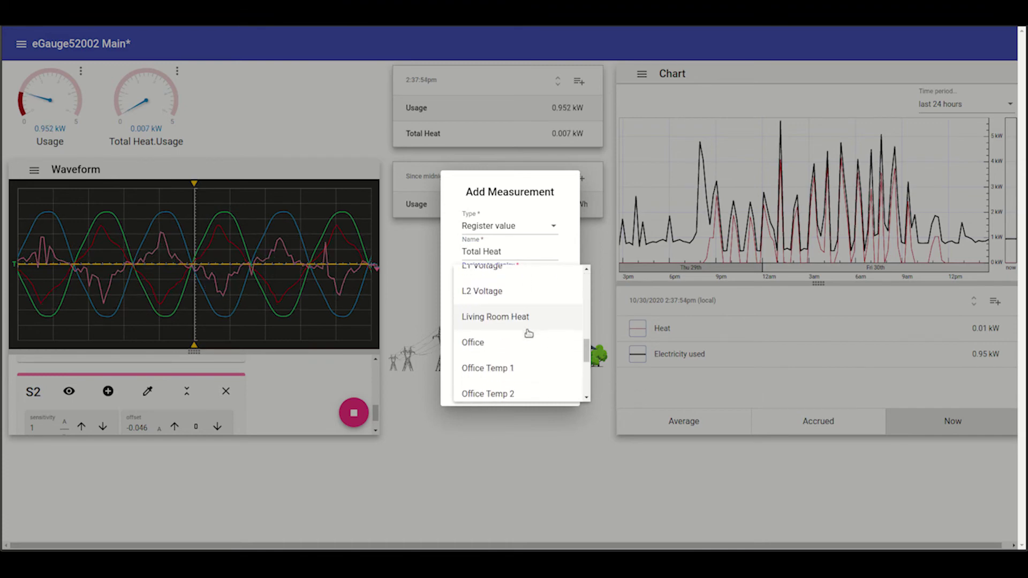
scroll(529, 332, "down", 5)
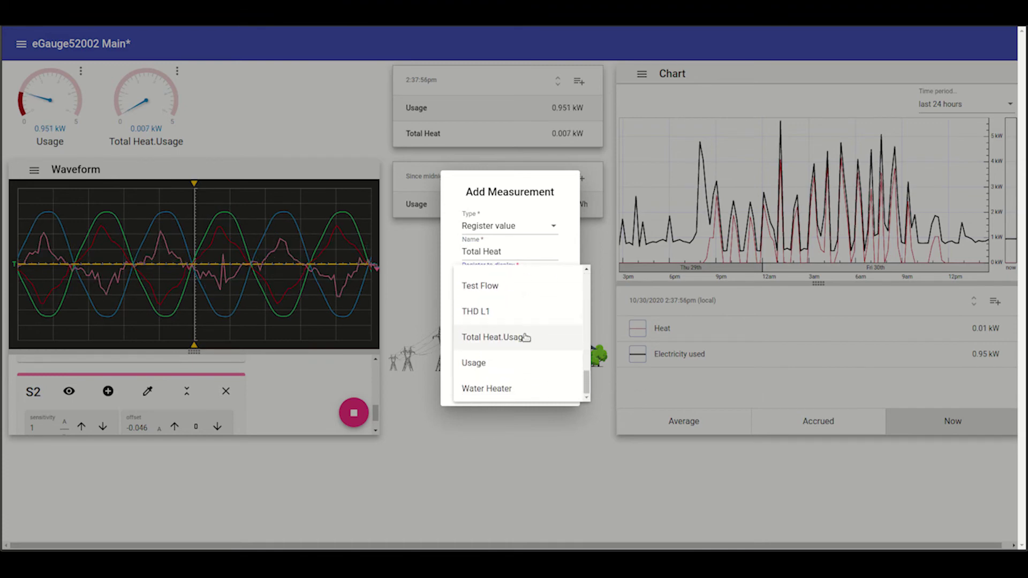
left_click(525, 337)
left_click(553, 389)
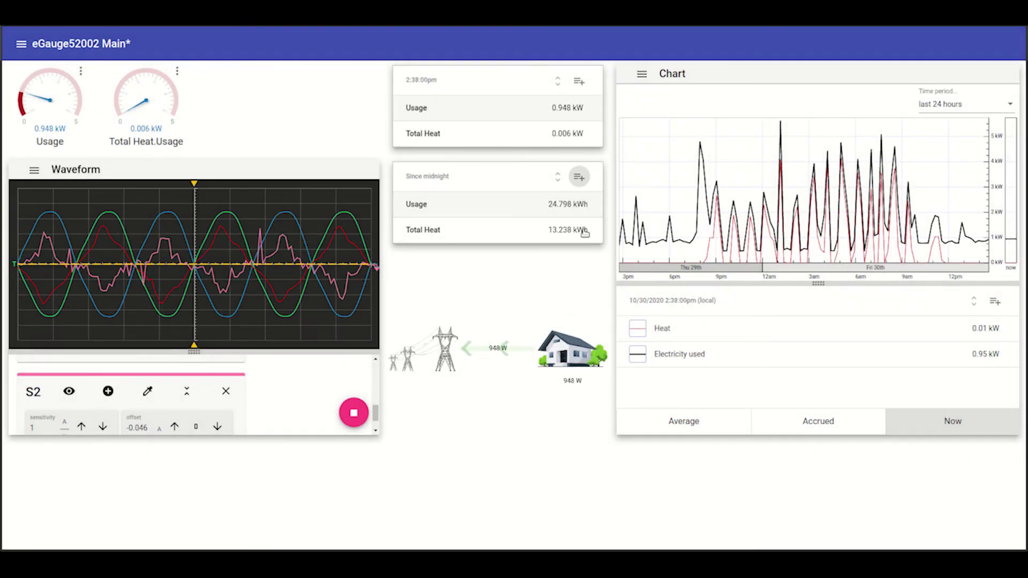
Save the dashboard configuration under the name 'Main' via Dashboard > Save.
mouse_move(436, 185)
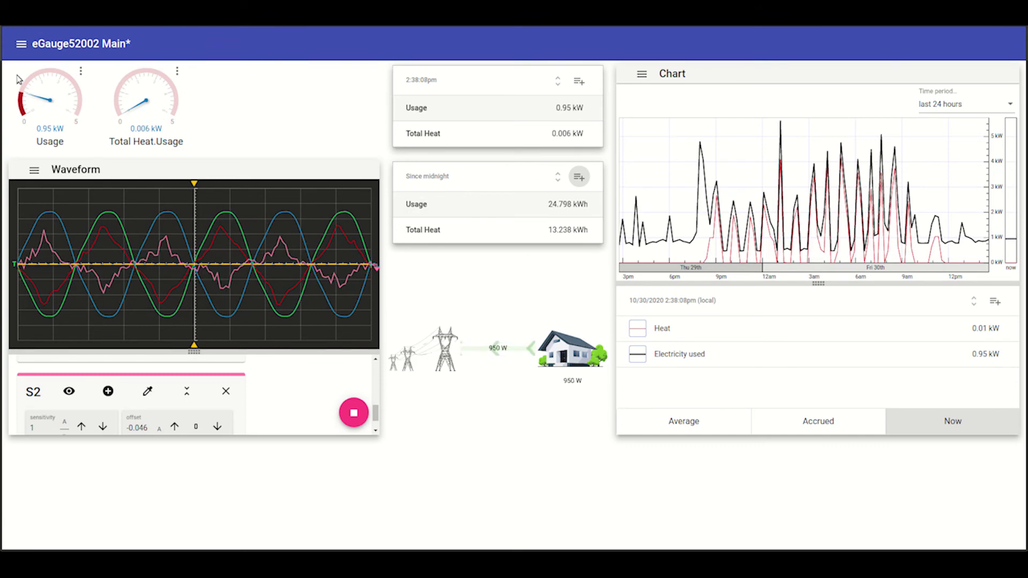
left_click(20, 47)
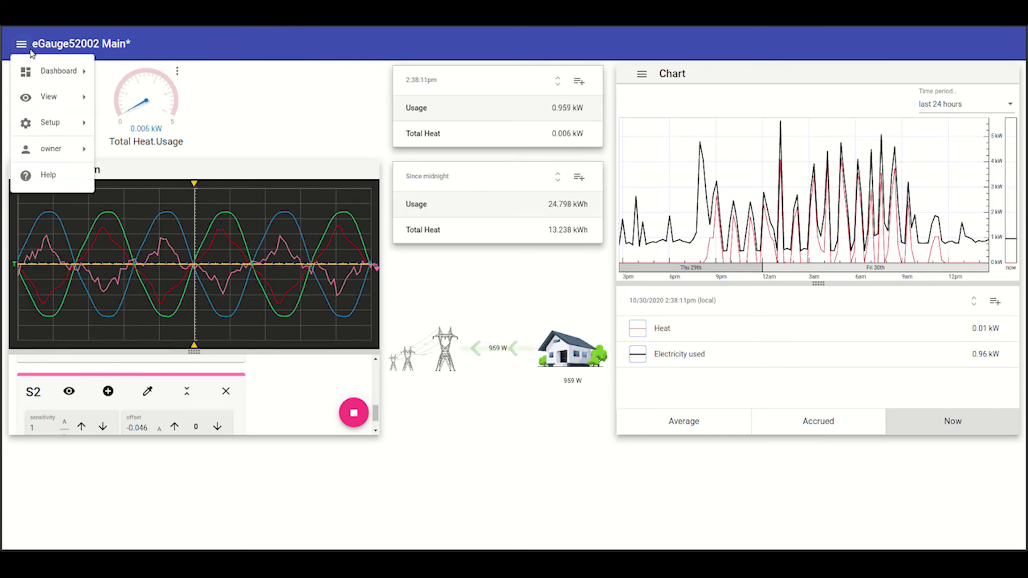
mouse_move(50, 70)
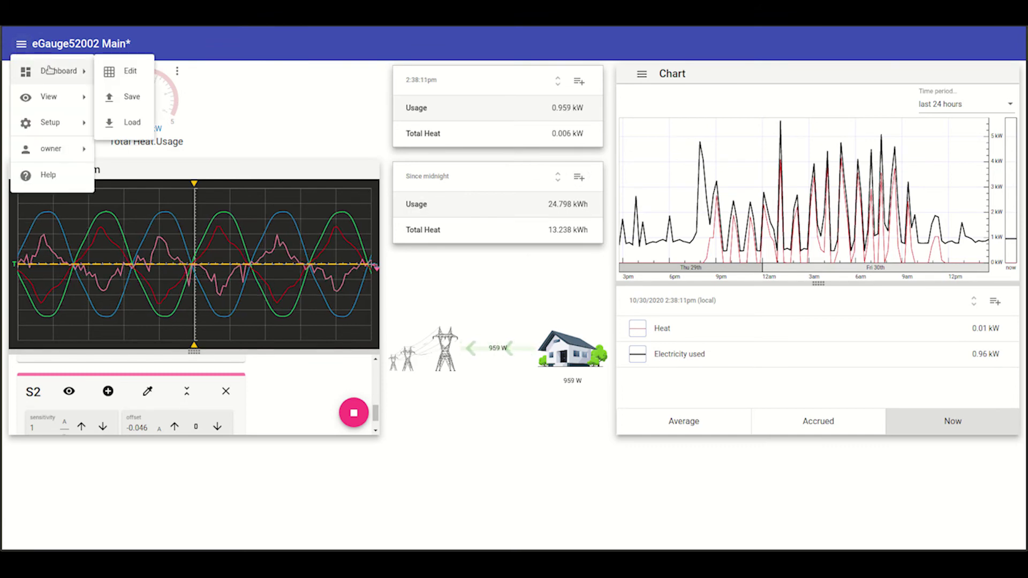
left_click(128, 97)
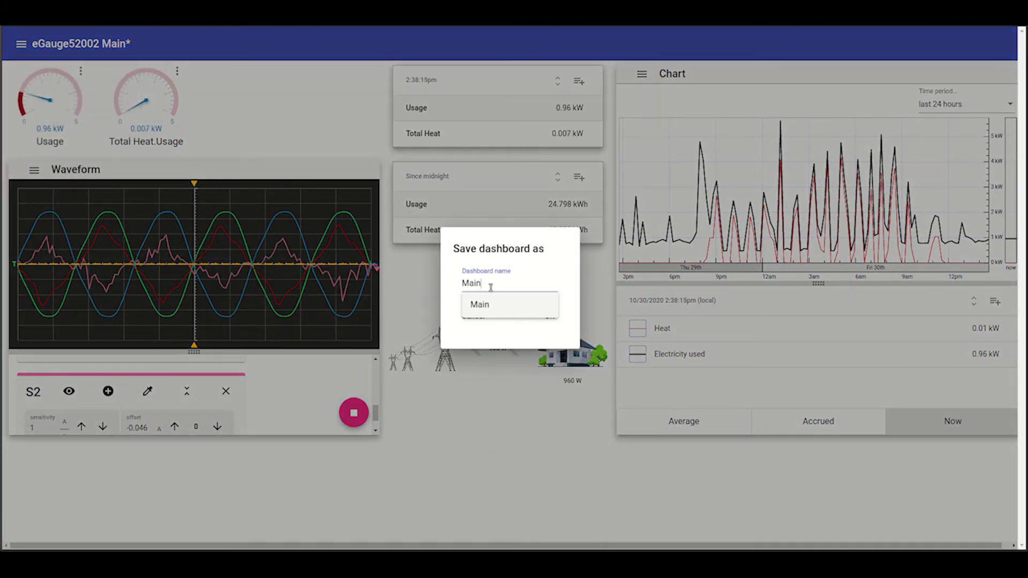
left_click(486, 313)
left_click(549, 316)
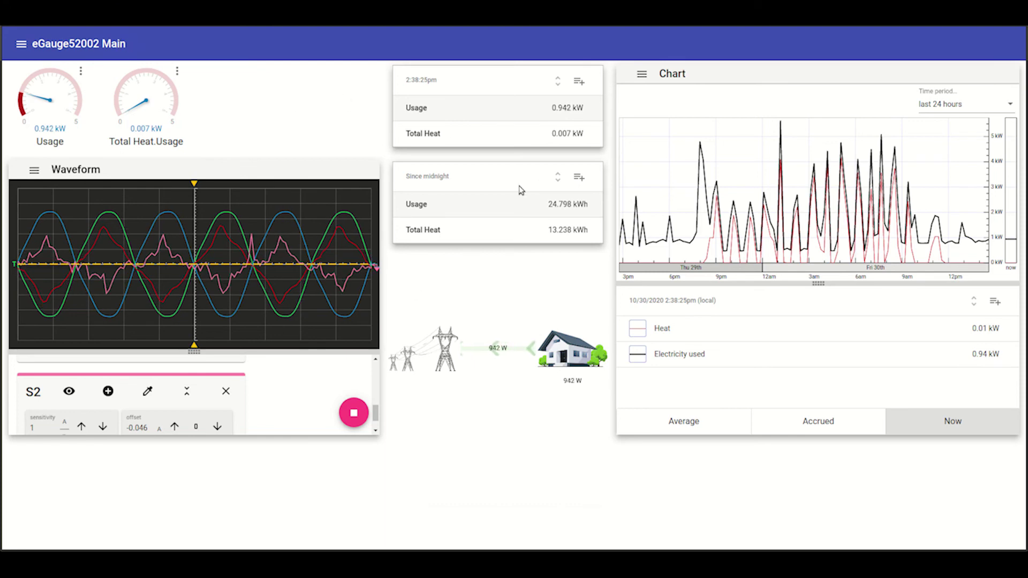
Load the saved Test1 dashboard via Dashboard > Load.
left_click(22, 45)
mouse_move(55, 69)
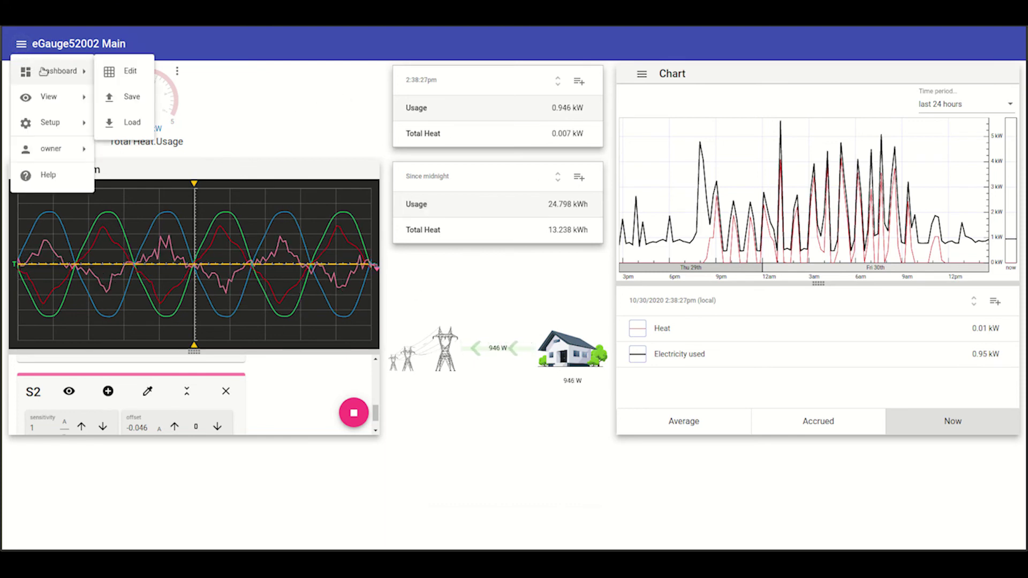
left_click(130, 122)
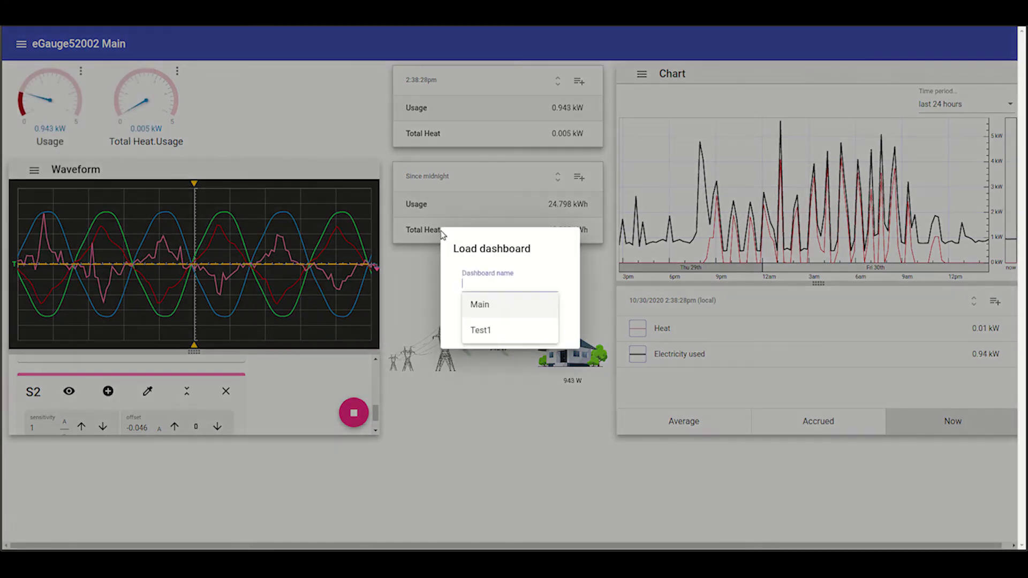
left_click(482, 330)
left_click(546, 316)
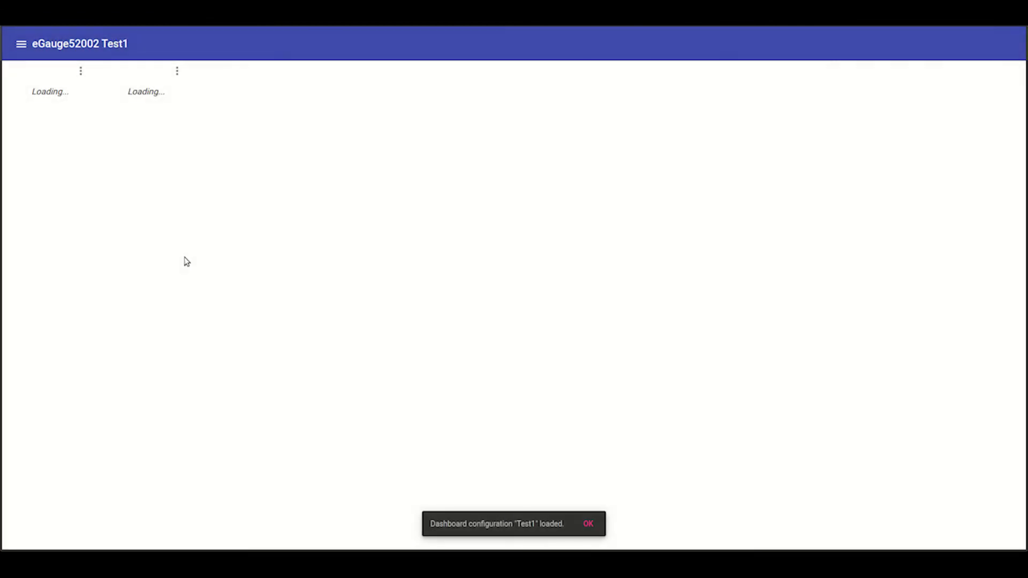
Choose the Main dashboard in Dashboard > Load to bring it back.
left_click(22, 43)
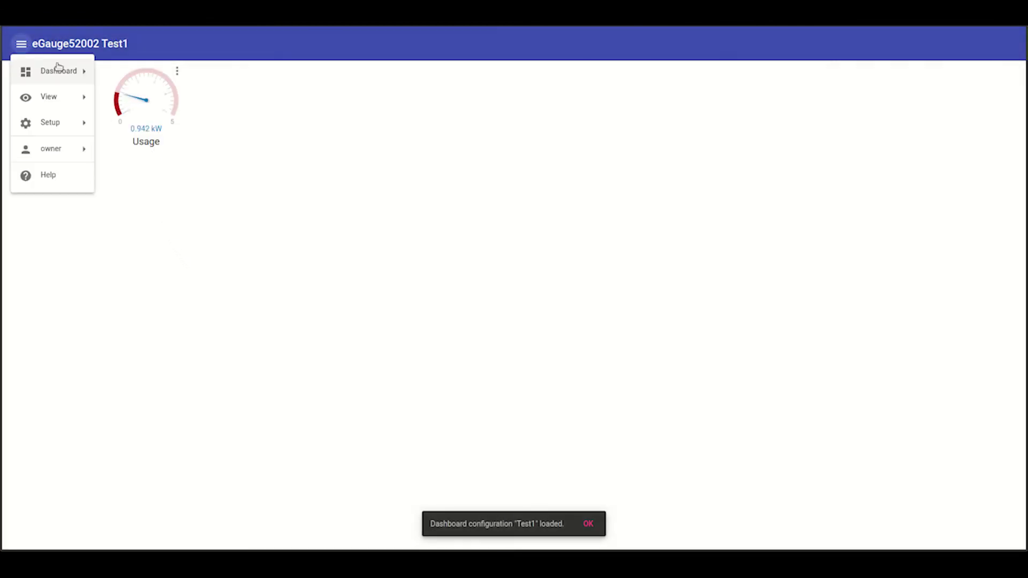
mouse_move(63, 70)
left_click(130, 122)
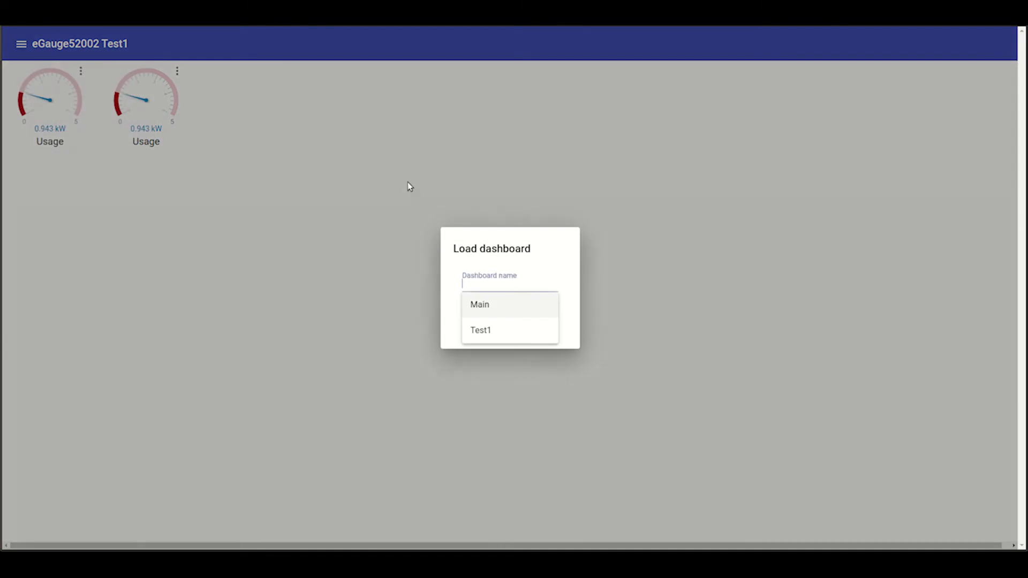
left_click(482, 300)
Confirm loading Main so its gauges, chart and Total Heat rows reappear.
left_click(557, 320)
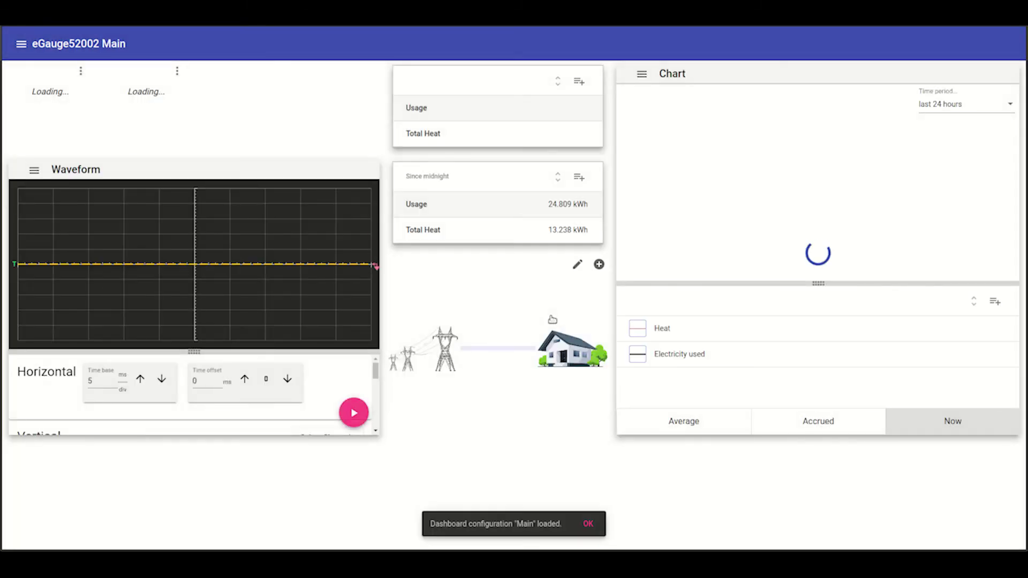